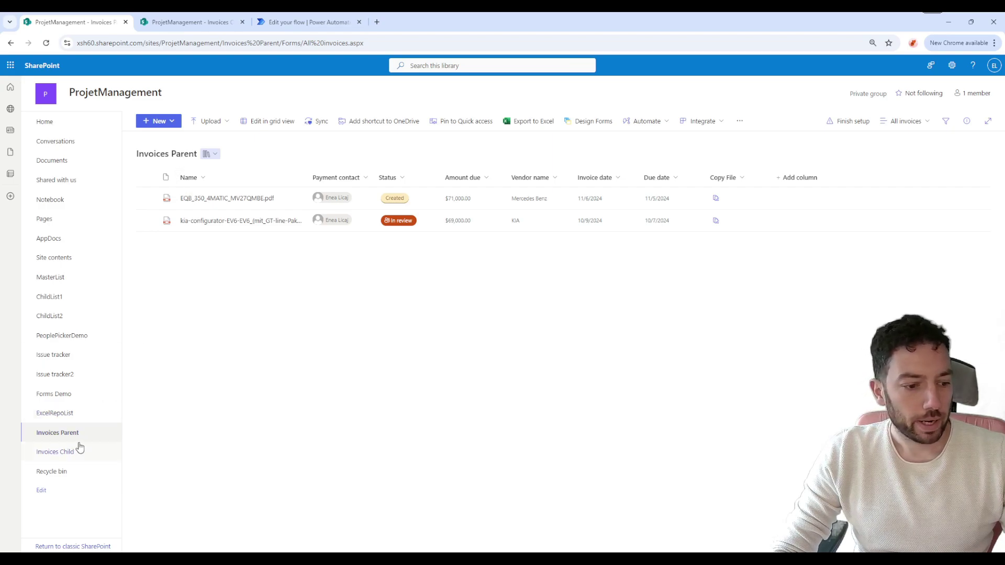
Check the Invoices Child library, return to Invoices Parent, and view the Copy File column's edit settings
{"action": "left_click", "coordinate": [210, 24]}
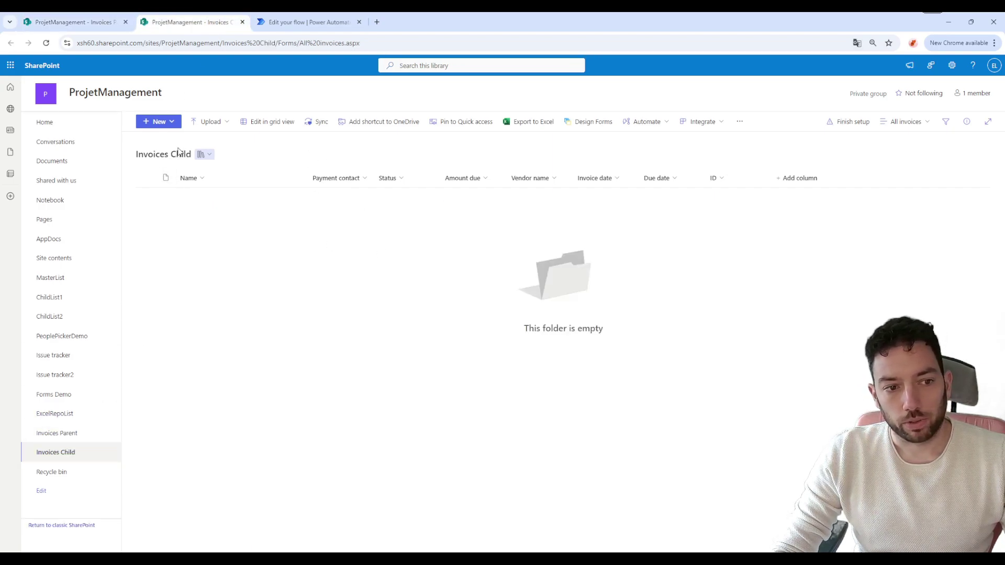
{"action": "left_click", "coordinate": [69, 17]}
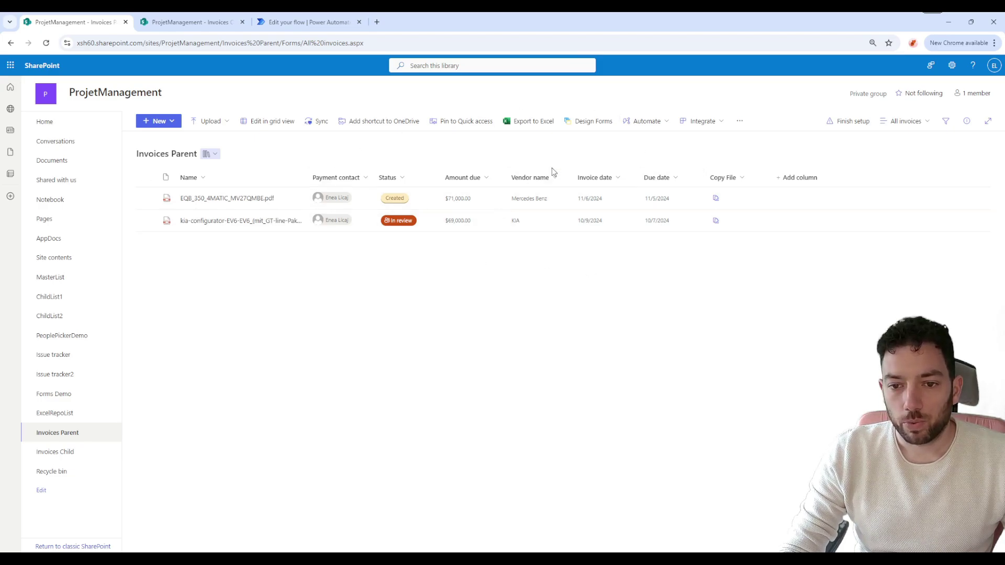
{"action": "left_click", "coordinate": [738, 178]}
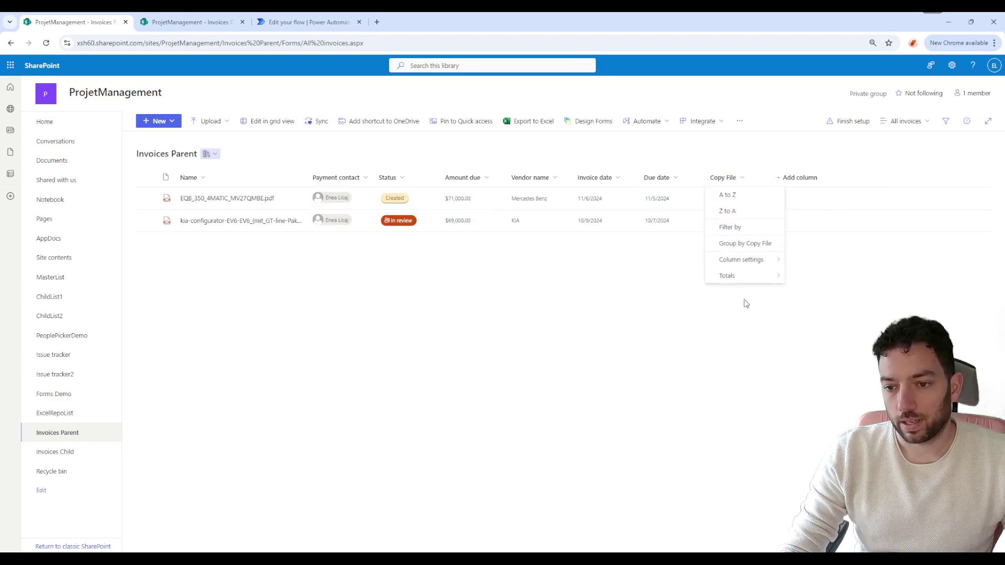
{"action": "mouse_move", "coordinate": [745, 260]}
{"action": "left_click", "coordinate": [823, 264]}
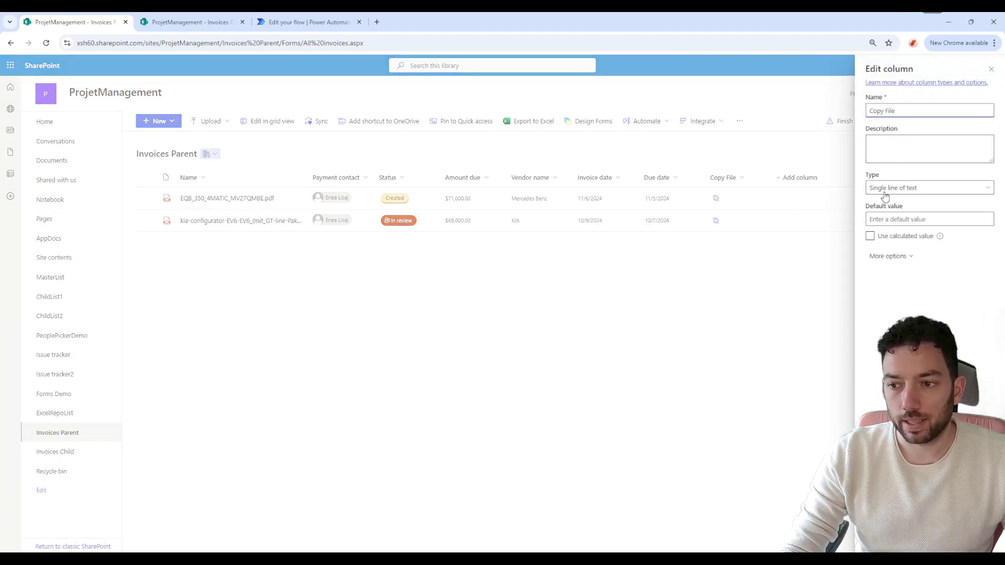
{"action": "left_click", "coordinate": [991, 69]}
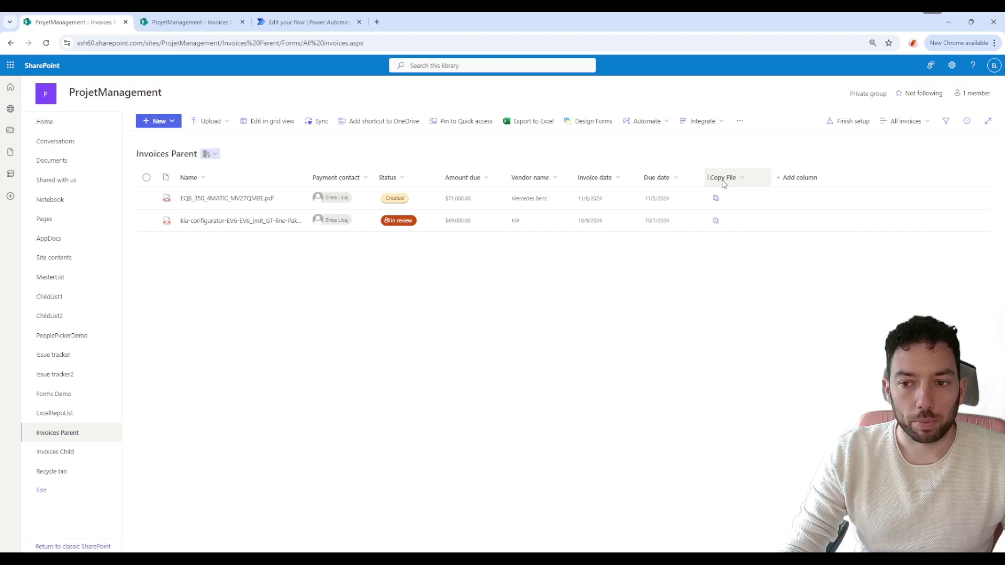
Open the Copy File column's JSON formatting and examine the executeFlow action and the flow ID in actionParams
{"action": "left_click", "coordinate": [741, 177]}
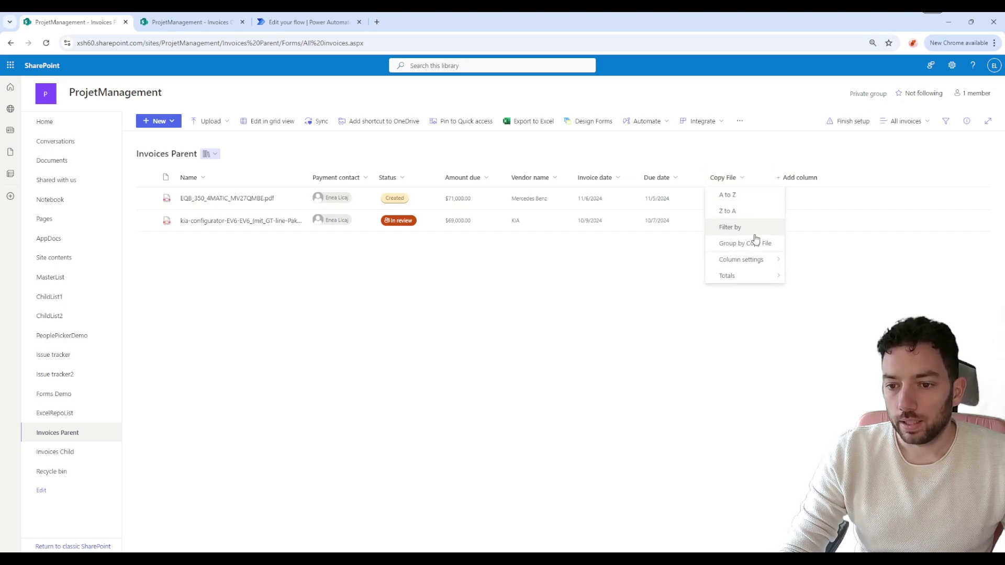
{"action": "mouse_move", "coordinate": [760, 260]}
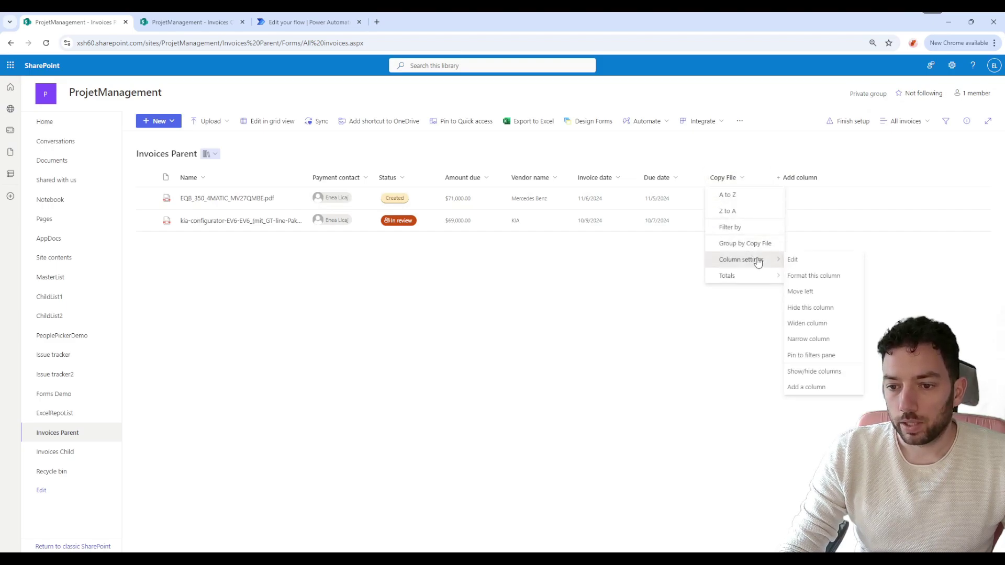
{"action": "left_click", "coordinate": [831, 277]}
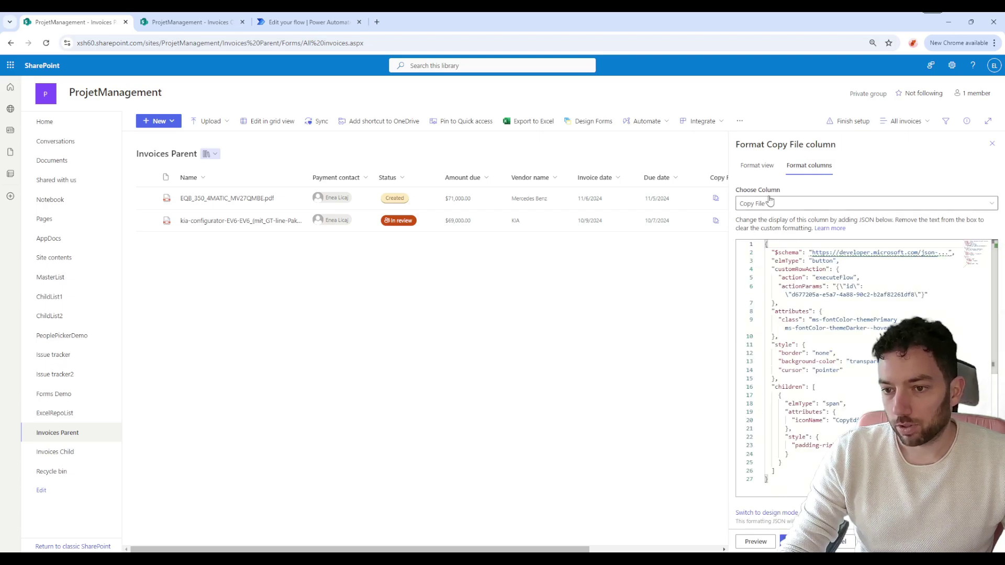
{"action": "left_click_drag", "start_coordinate": [774, 472], "coordinate": [752, 239]}
{"action": "left_click", "coordinate": [766, 479]}
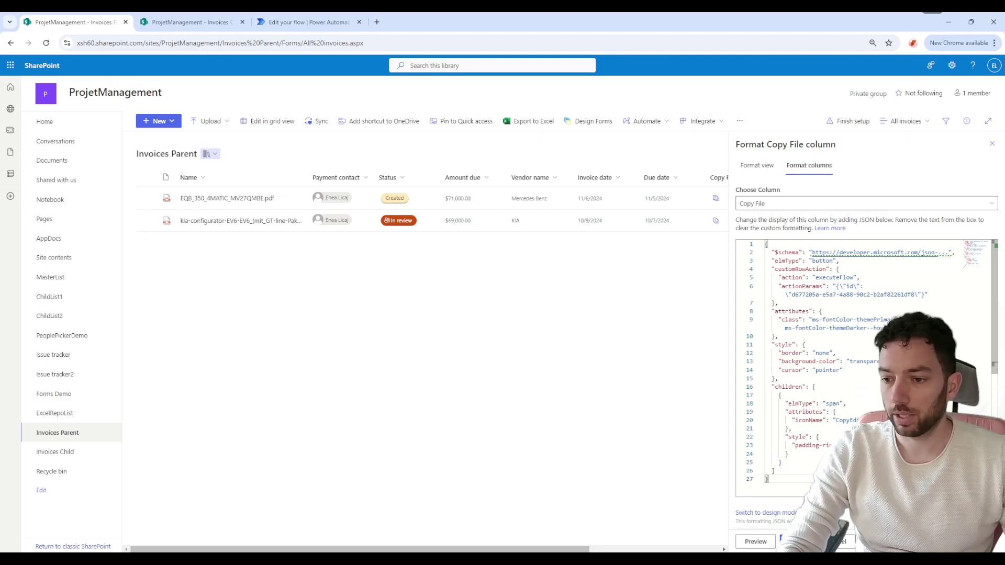
{"action": "left_click_drag", "start_coordinate": [793, 295], "coordinate": [882, 295]}
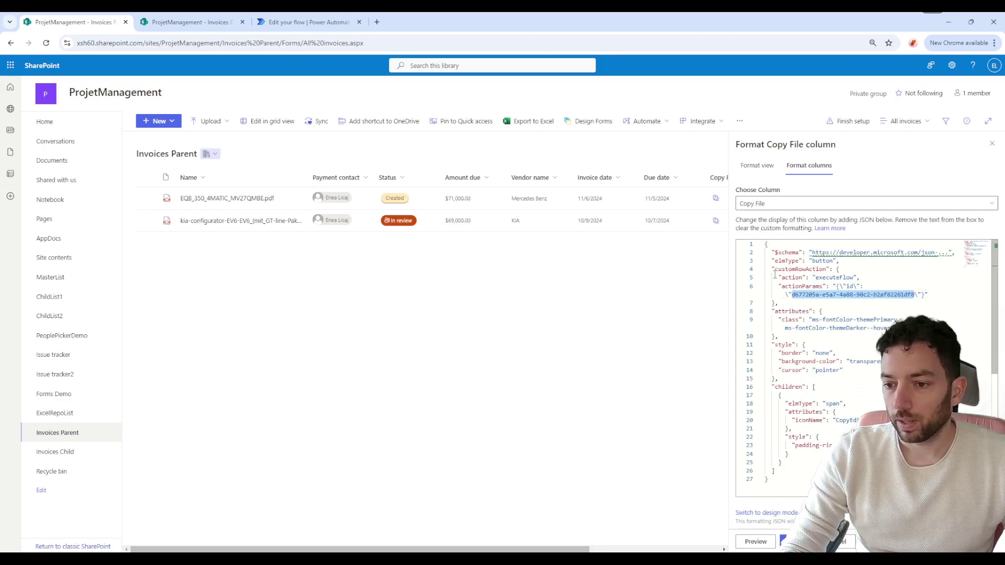
{"action": "left_click_drag", "start_coordinate": [817, 278], "coordinate": [852, 278]}
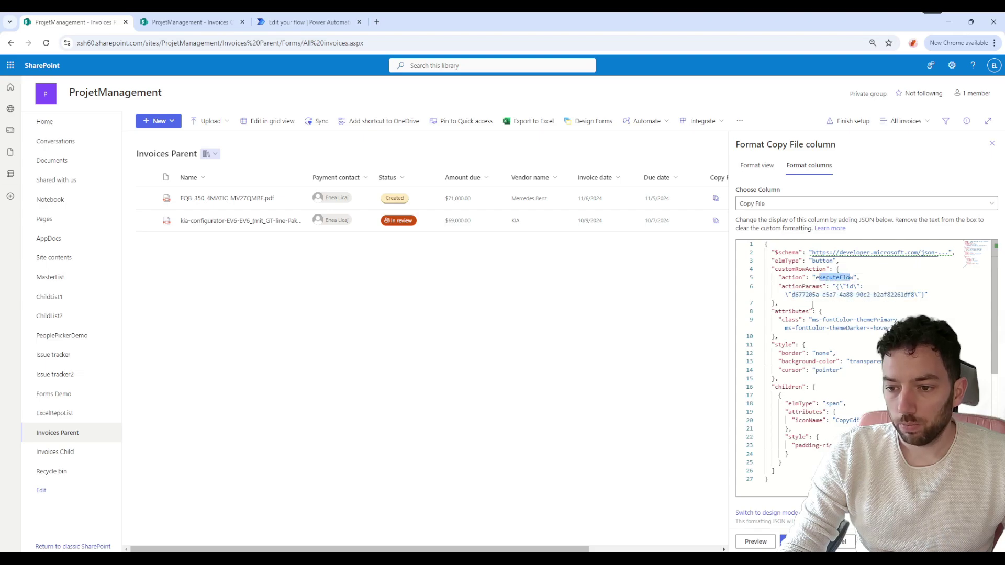
{"action": "left_click_drag", "start_coordinate": [794, 295], "coordinate": [923, 295]}
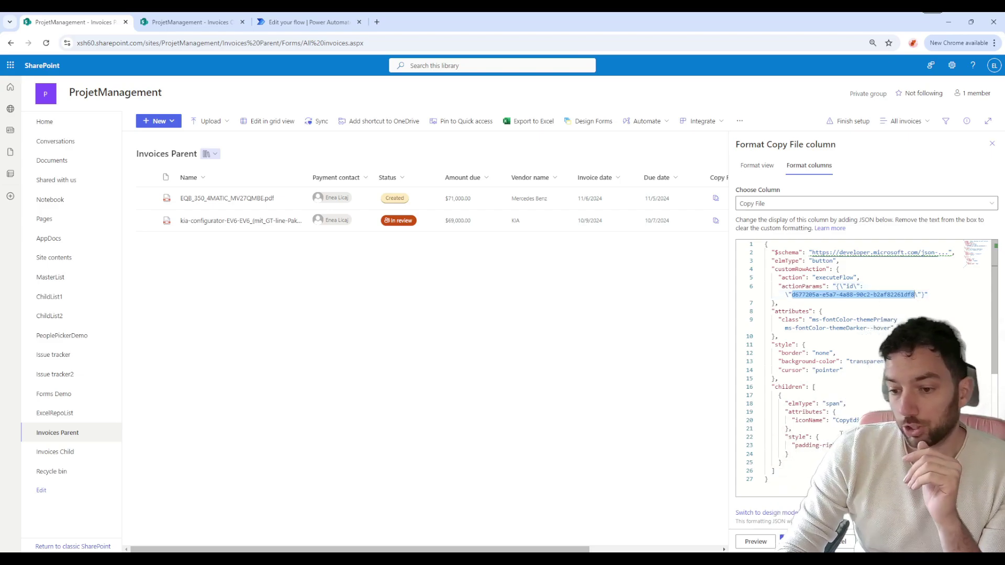
Copy the iconName value CopyEdit from the column formatting JSON
{"action": "scroll", "coordinate": [841, 435], "scroll_direction": "down", "scroll_amount": 1}
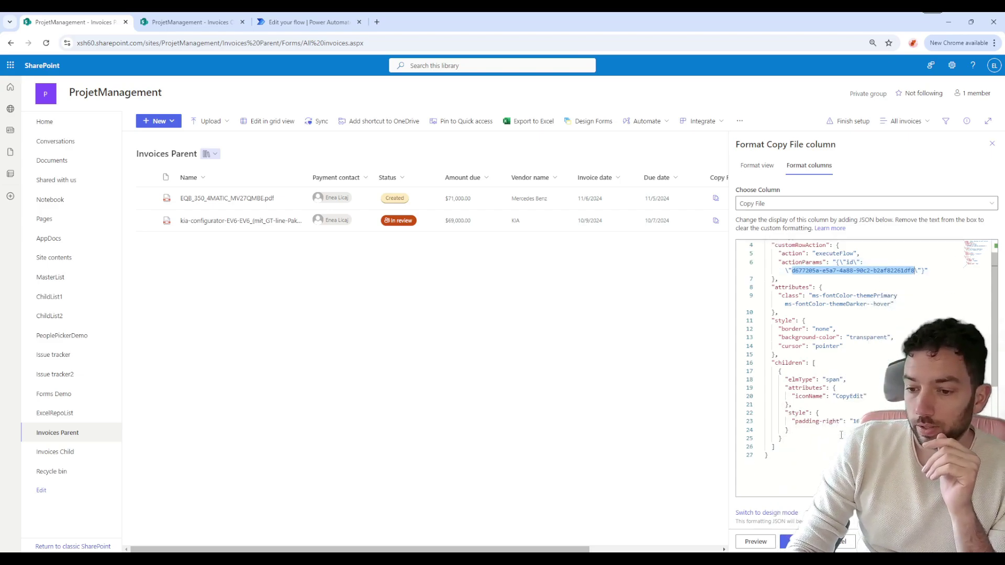
{"action": "double_click", "coordinate": [847, 397]}
{"action": "key", "text": "ctrl+c"}
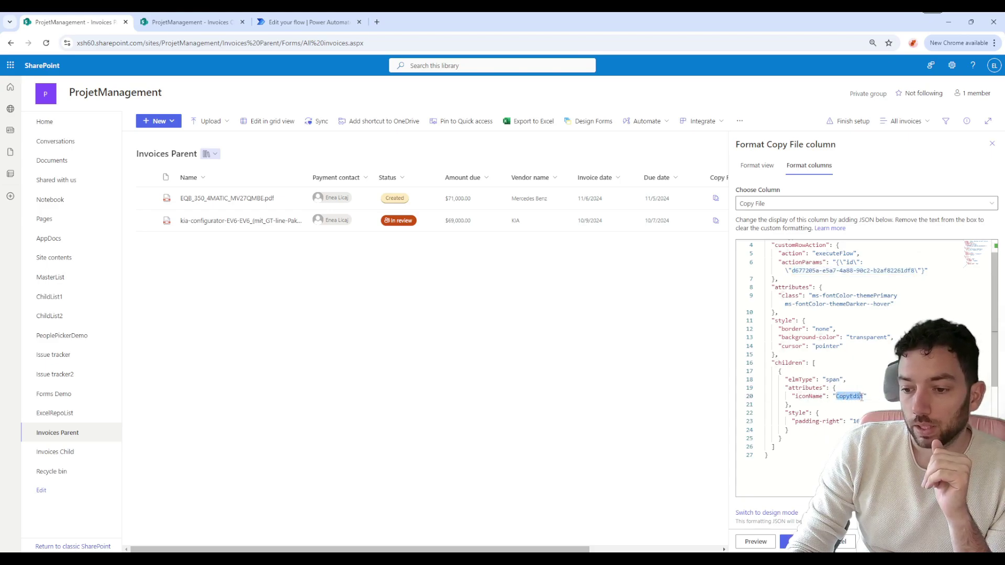
{"action": "left_click", "coordinate": [378, 22]}
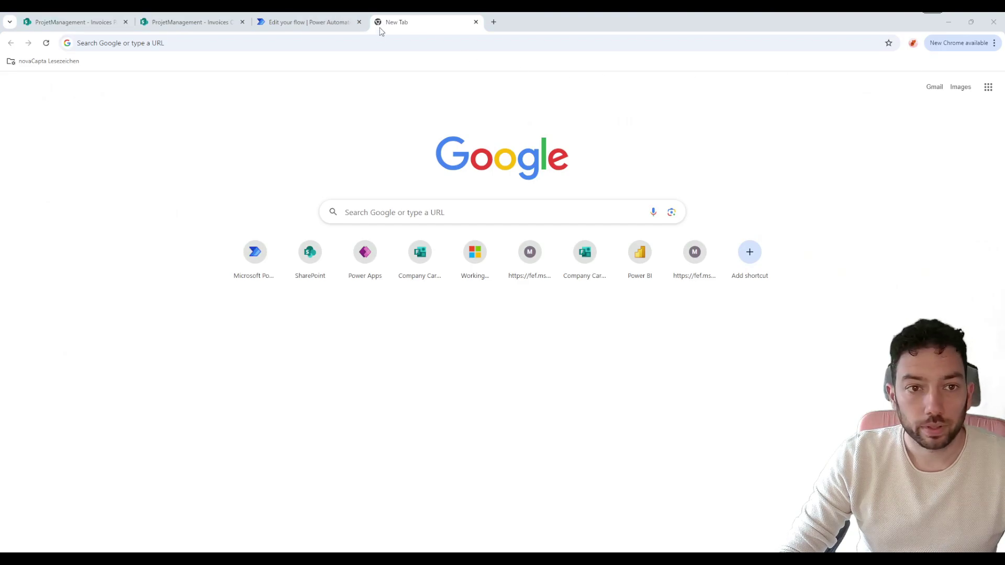
{"action": "left_click", "coordinate": [372, 43]}
{"action": "type", "text": "https://www.flicon.io/"}
{"action": "key", "text": "Return"}
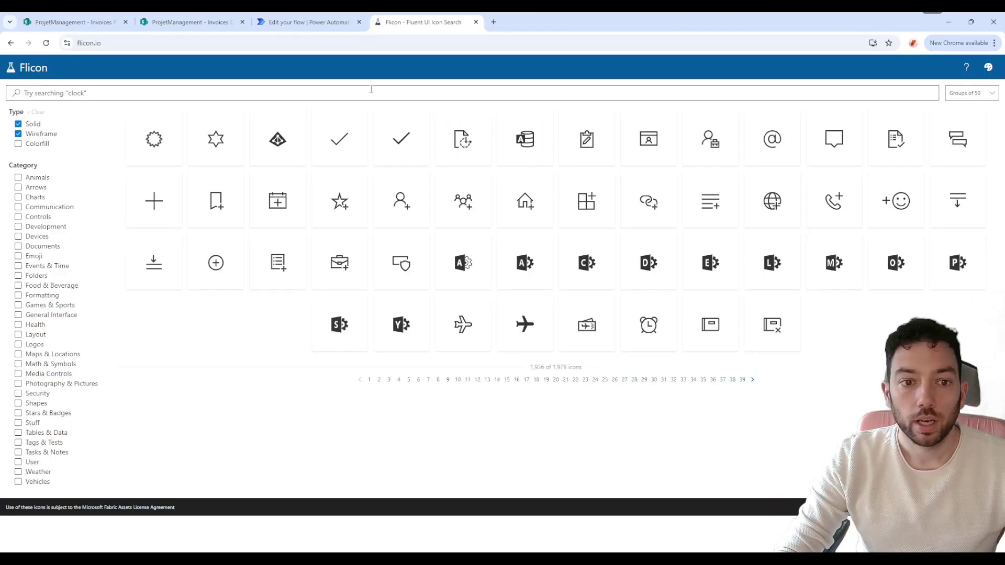
Glance at the Power Automate flow and the column JSON, and search Flicon for CopyEdit to view that icon's details
{"action": "left_click", "coordinate": [312, 23]}
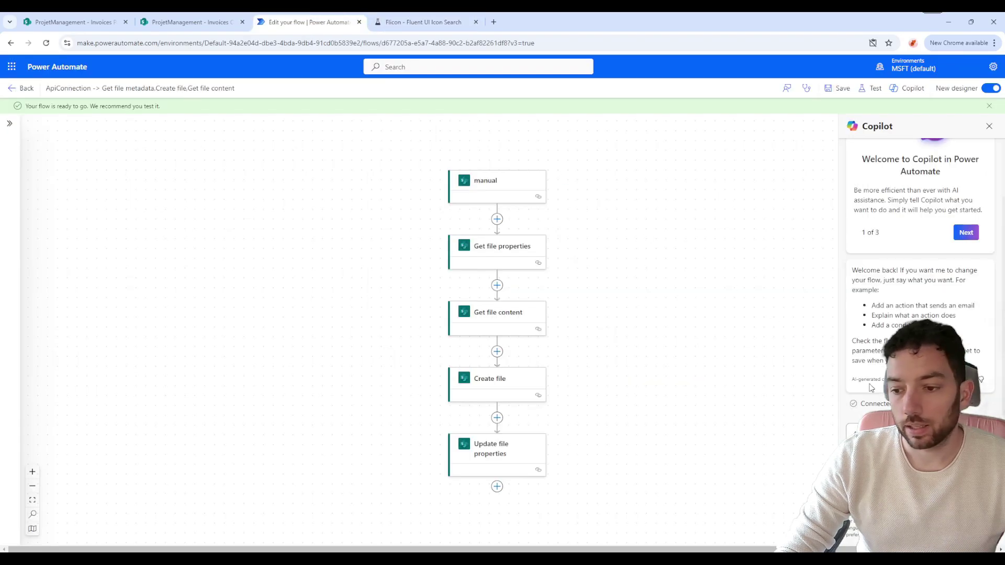
{"action": "left_click", "coordinate": [60, 20]}
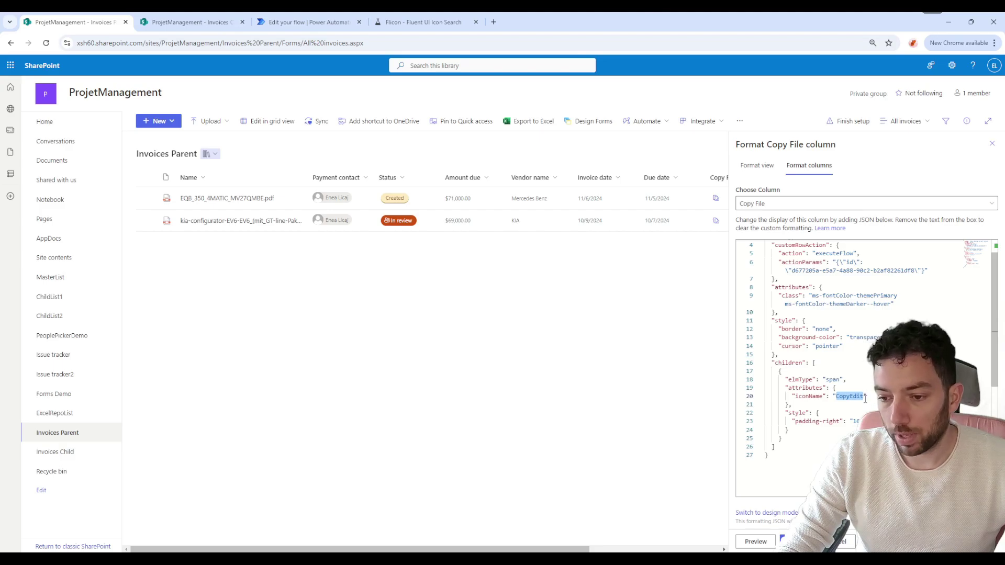
{"action": "left_click", "coordinate": [422, 22]}
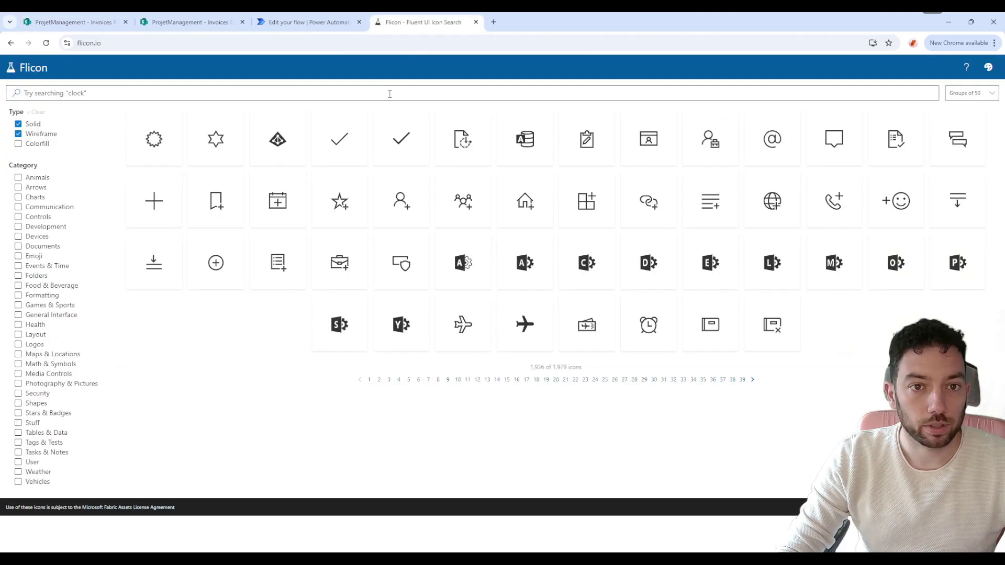
{"action": "left_click", "coordinate": [283, 95]}
{"action": "key", "text": "ctrl+v"}
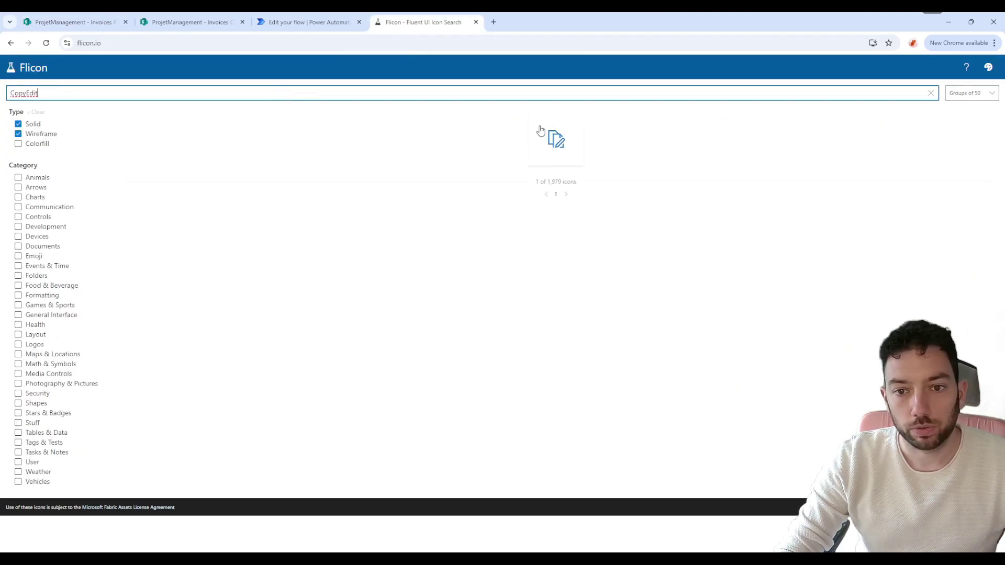
{"action": "left_click", "coordinate": [547, 147]}
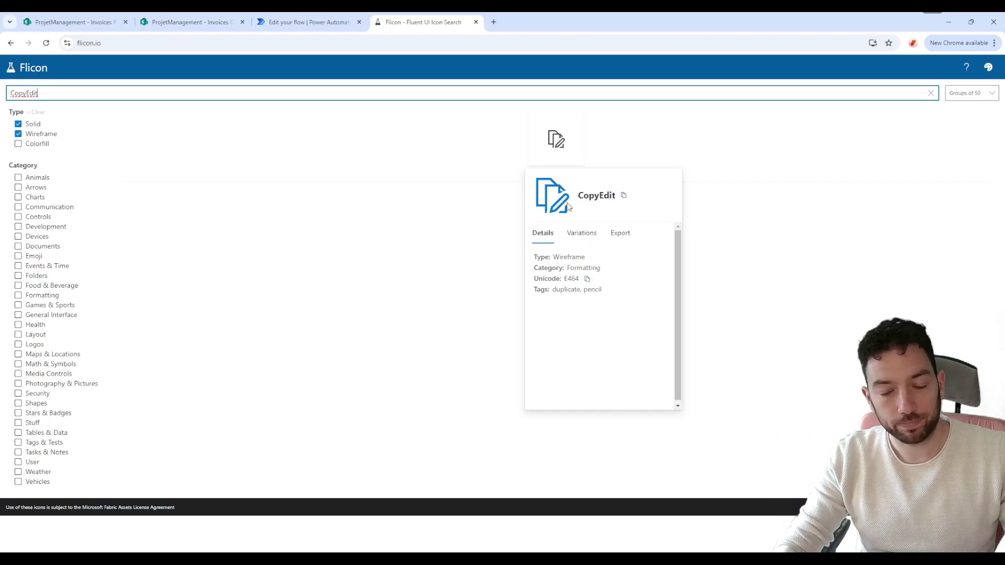
{"action": "left_click", "coordinate": [279, 145]}
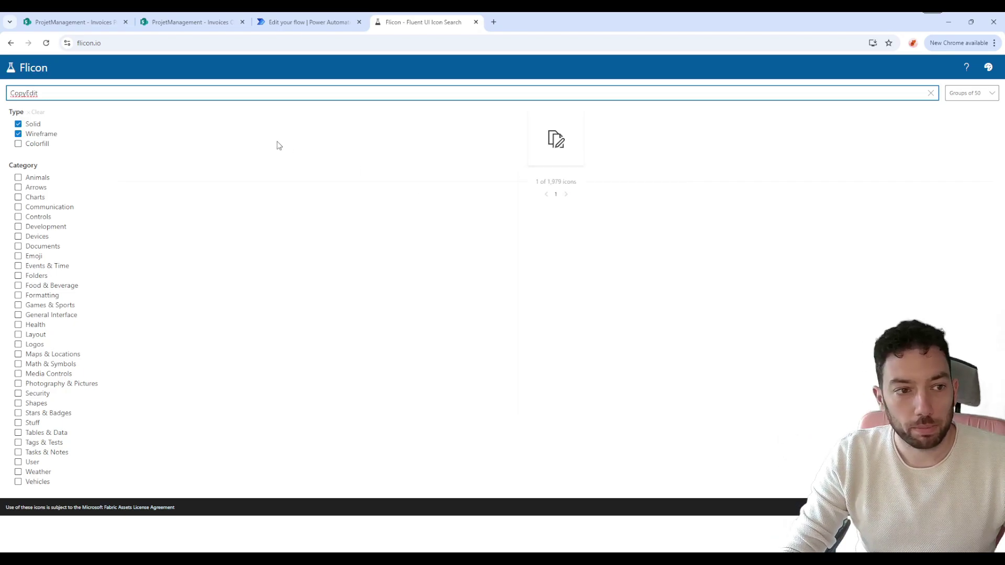
Search Flicon for file and for copy, and pick up the name of the plain Copy icon
{"action": "double_click", "coordinate": [173, 91]}
{"action": "type", "text": "file"}
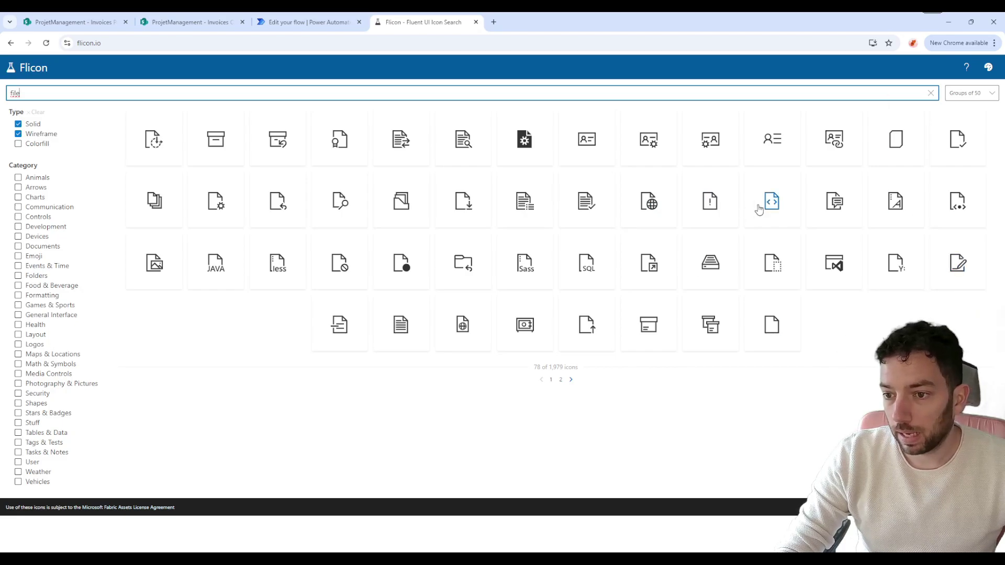
{"action": "double_click", "coordinate": [278, 90]}
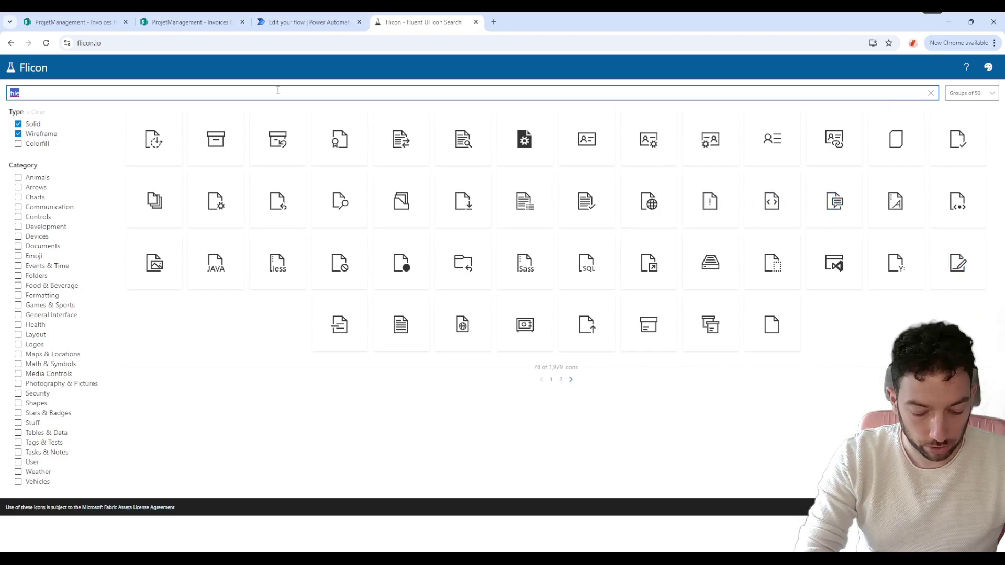
{"action": "type", "text": "copy"}
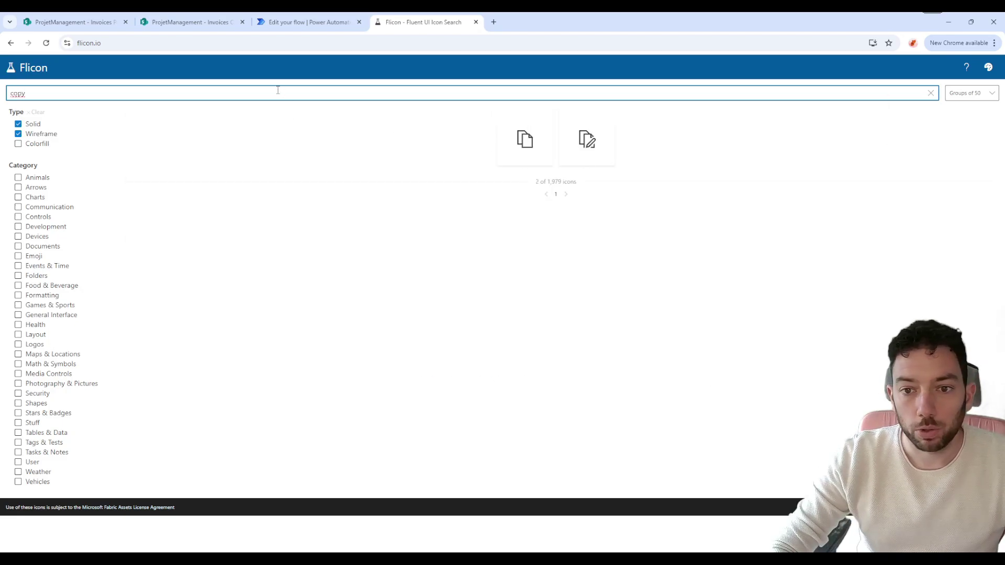
{"action": "mouse_move", "coordinate": [523, 149]}
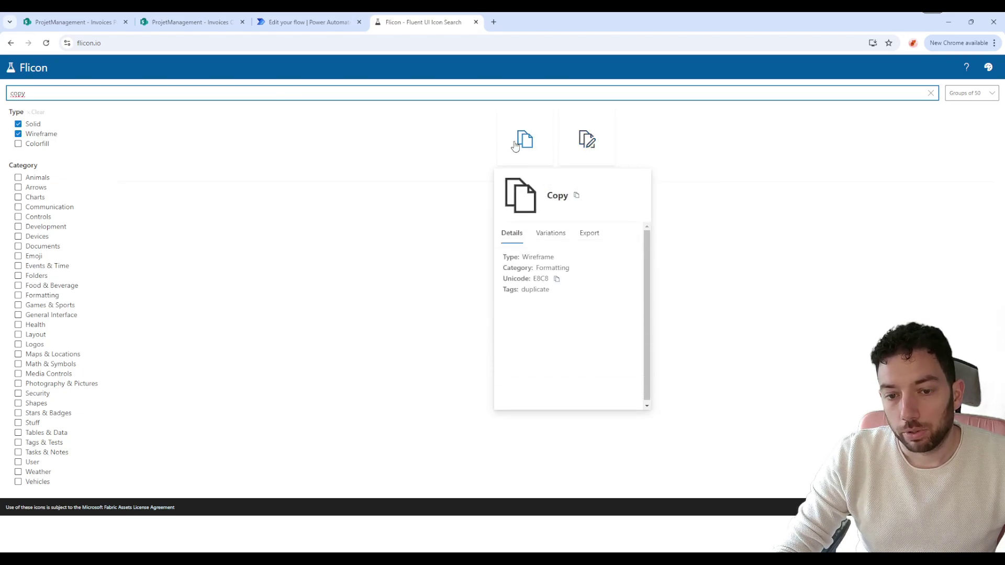
{"action": "left_click", "coordinate": [515, 147]}
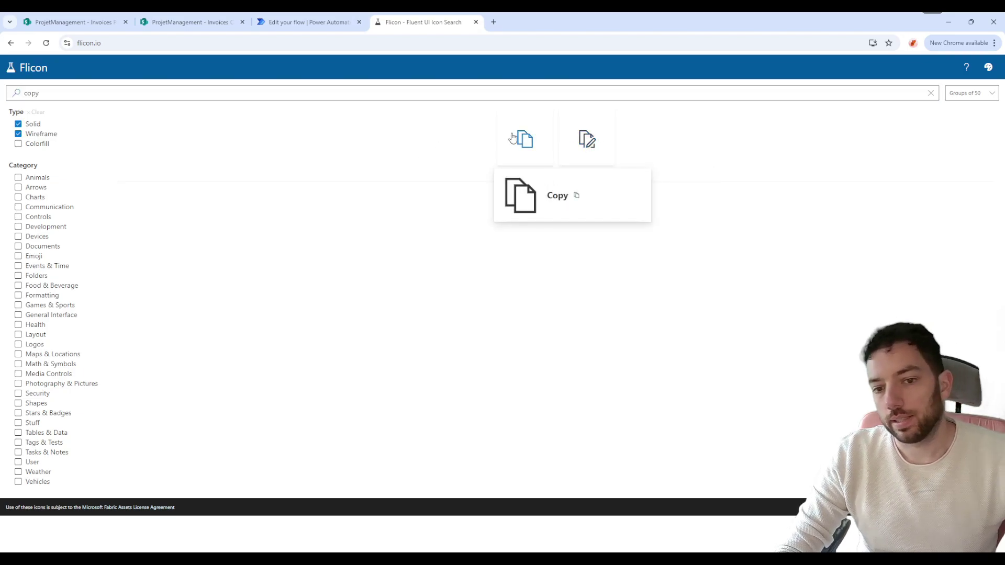
{"action": "left_click_drag", "start_coordinate": [546, 195], "coordinate": [569, 196]}
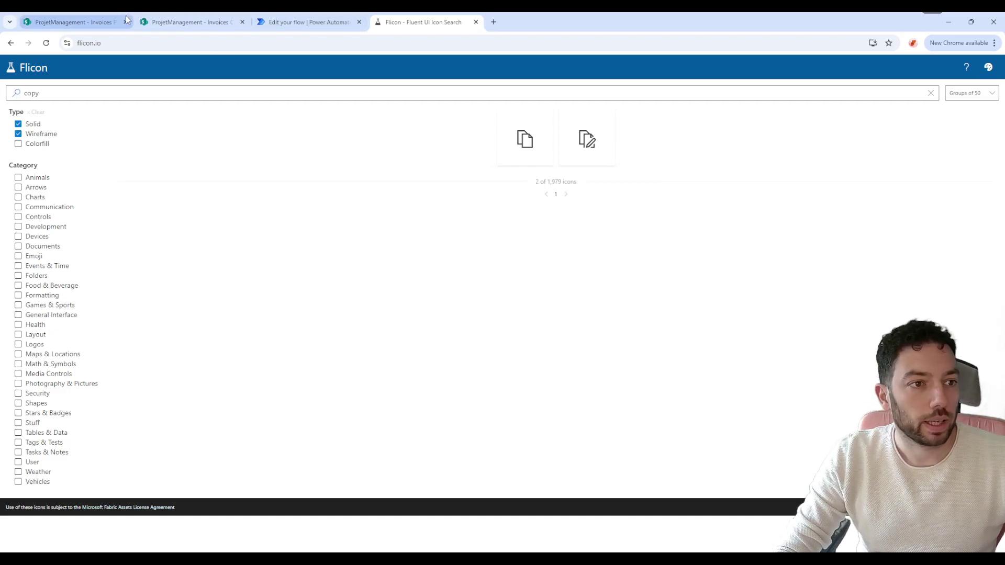
In the SharePoint column formatting JSON for Copy File, set iconName to Copy and preview it
{"action": "left_click", "coordinate": [73, 22]}
{"action": "left_click", "coordinate": [848, 398]}
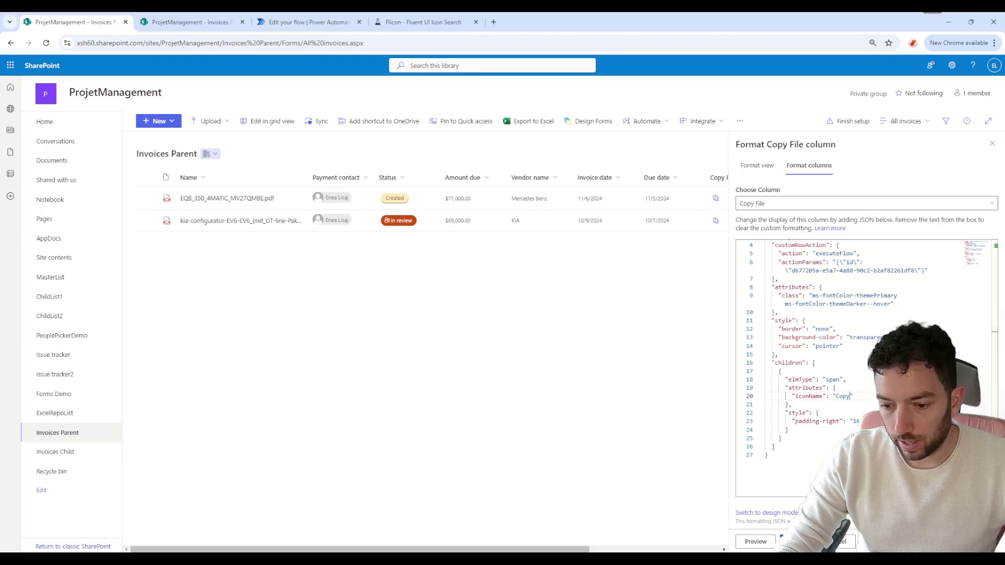
{"action": "left_click", "coordinate": [755, 541]}
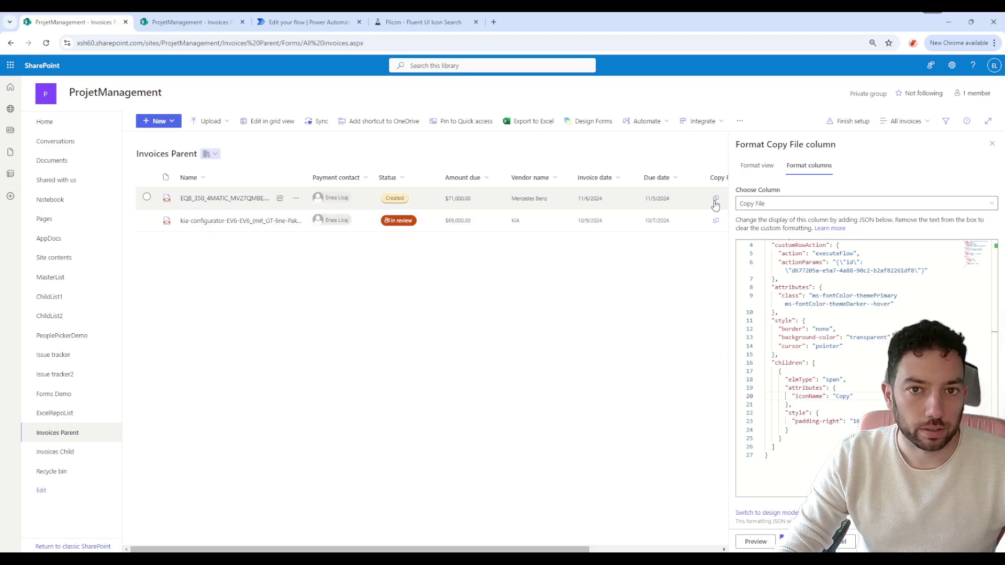
Get the CopyEdit icon name from Flicon, restore it as iconName in the Copy File formatting, and close the formatting pane
{"action": "left_click", "coordinate": [423, 16]}
{"action": "left_click", "coordinate": [587, 139]}
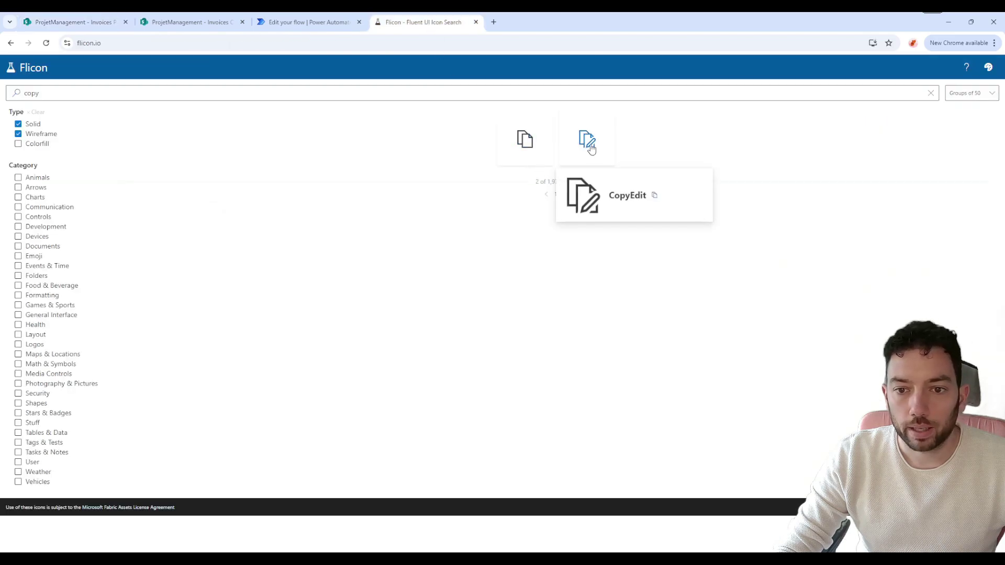
{"action": "left_click", "coordinate": [653, 197]}
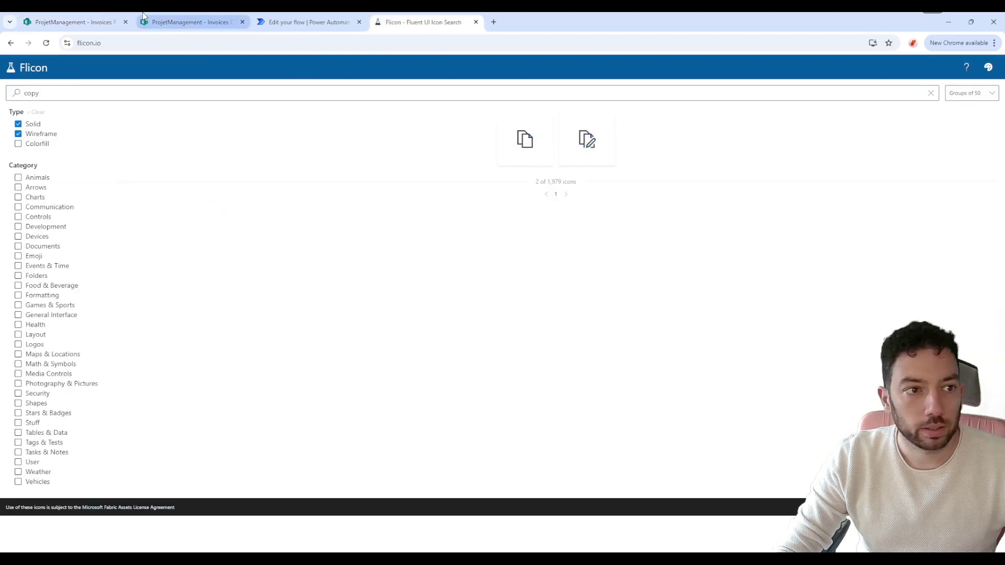
{"action": "left_click", "coordinate": [68, 22]}
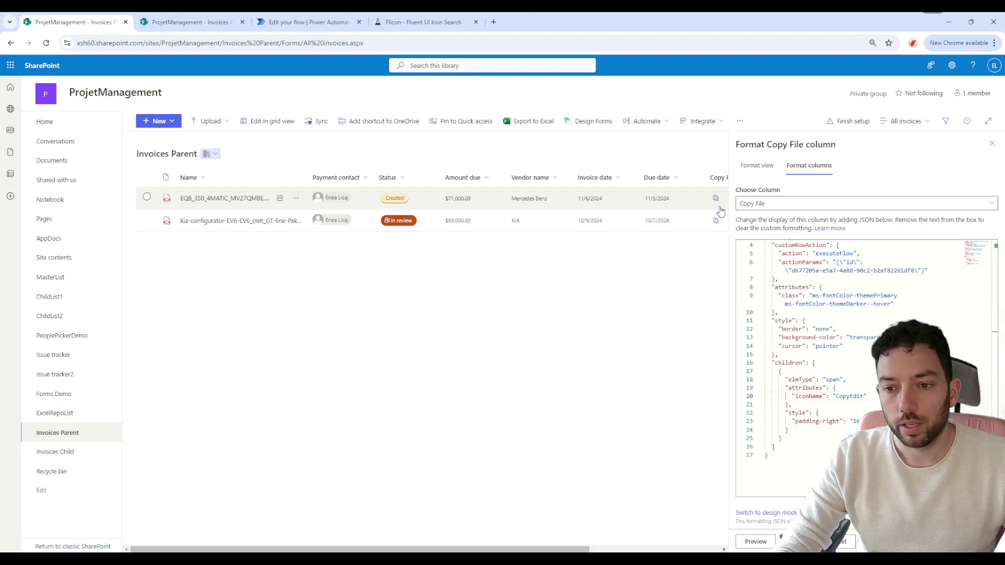
{"action": "scroll", "coordinate": [673, 274], "scroll_direction": "right", "scroll_amount": 3}
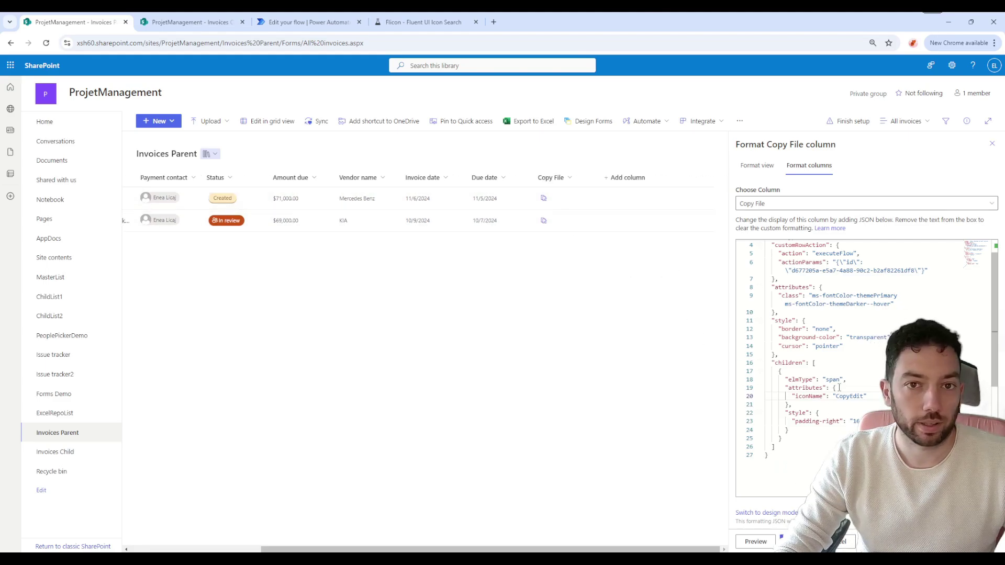
{"action": "key", "text": "Escape"}
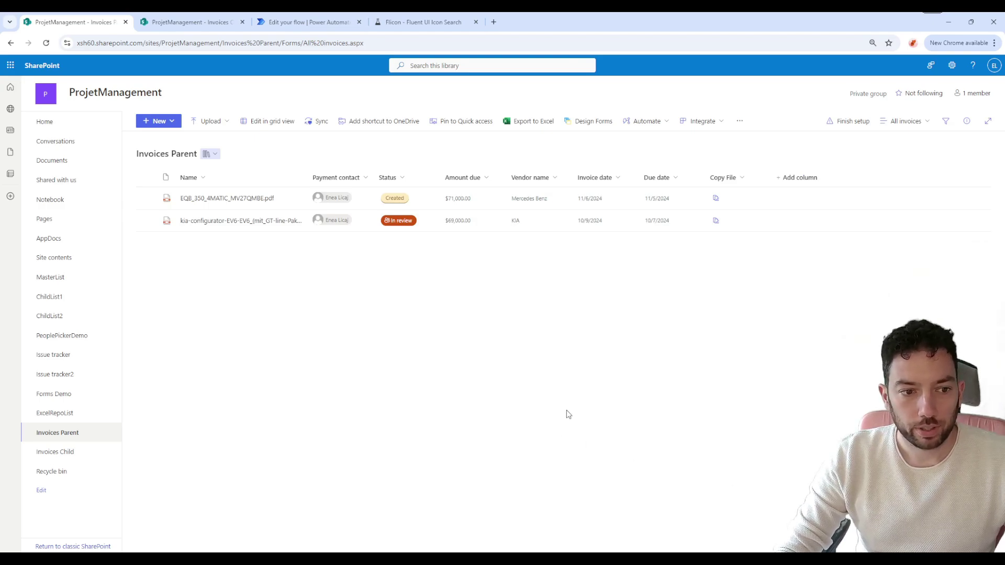
Compare the columns and contents of the Invoices Parent and Invoices Child libraries, including the ID column's options
{"action": "left_click", "coordinate": [198, 21]}
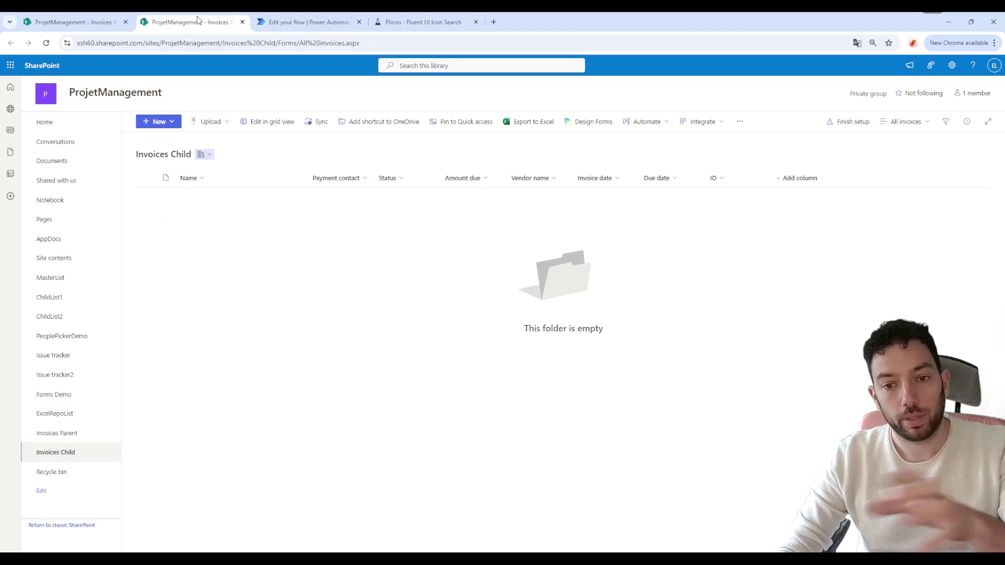
{"action": "left_click", "coordinate": [727, 183]}
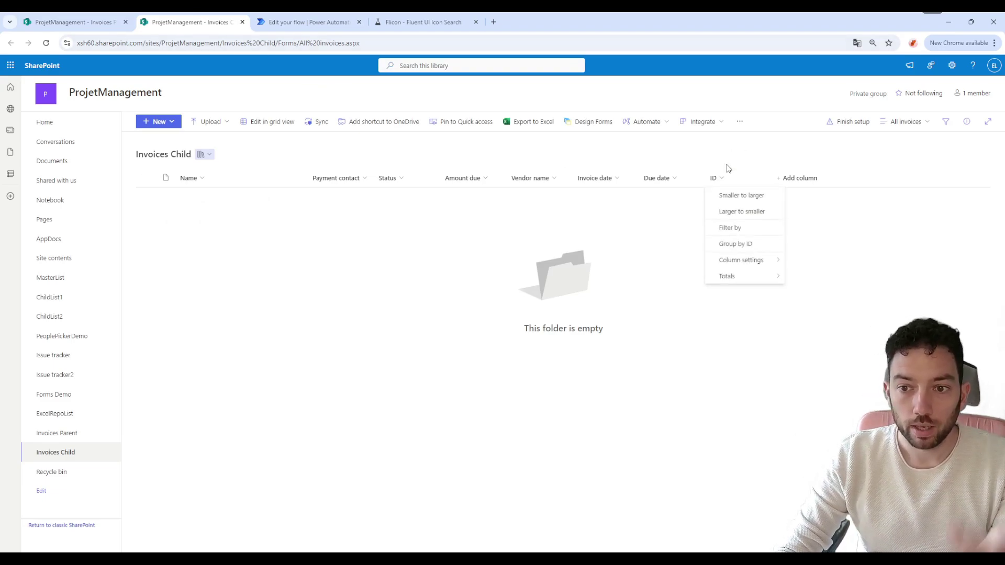
{"action": "left_click", "coordinate": [729, 168]}
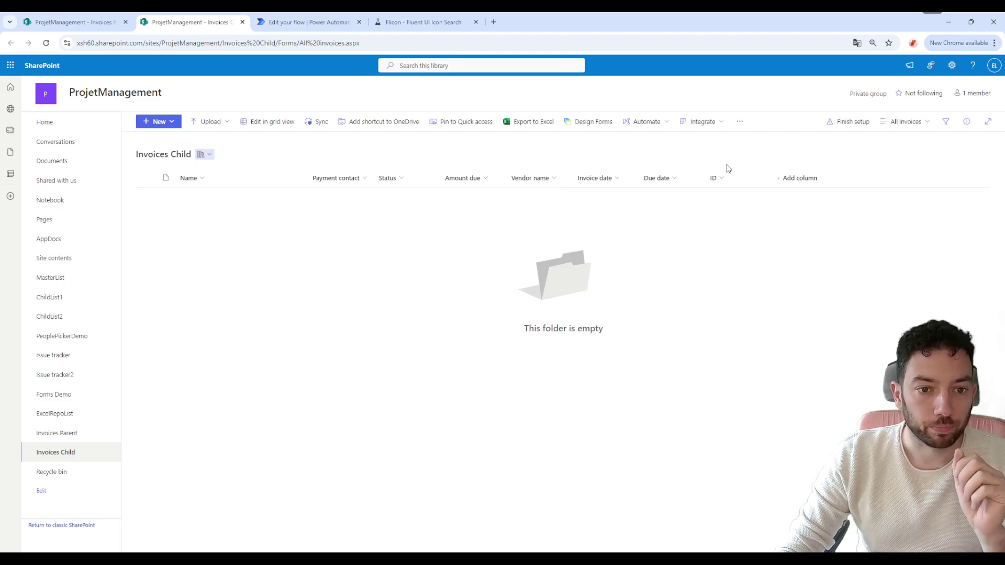
{"action": "key", "text": "ctrl+shift+Tab"}
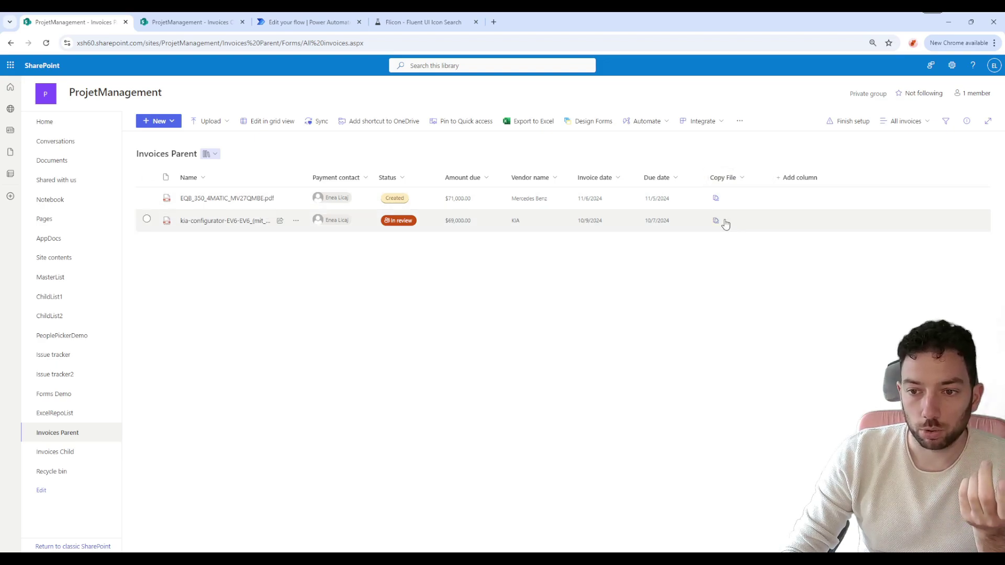
{"action": "left_click", "coordinate": [165, 22]}
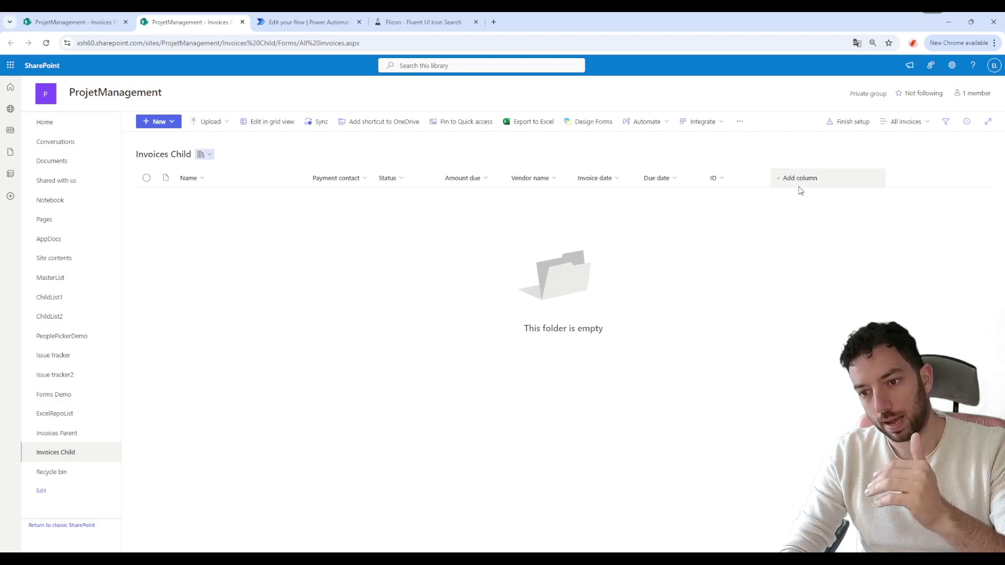
{"action": "left_click", "coordinate": [111, 20]}
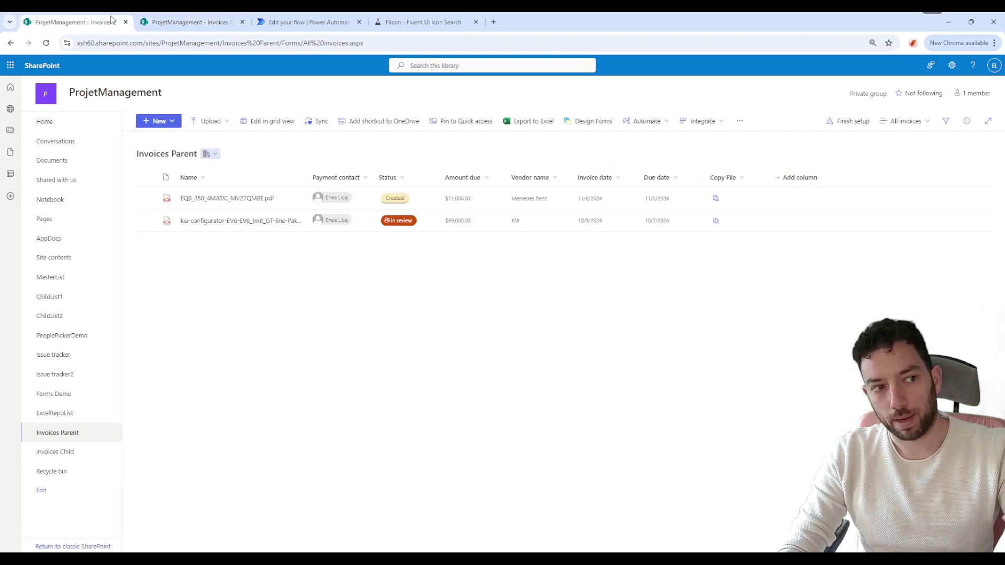
{"action": "left_click", "coordinate": [166, 17]}
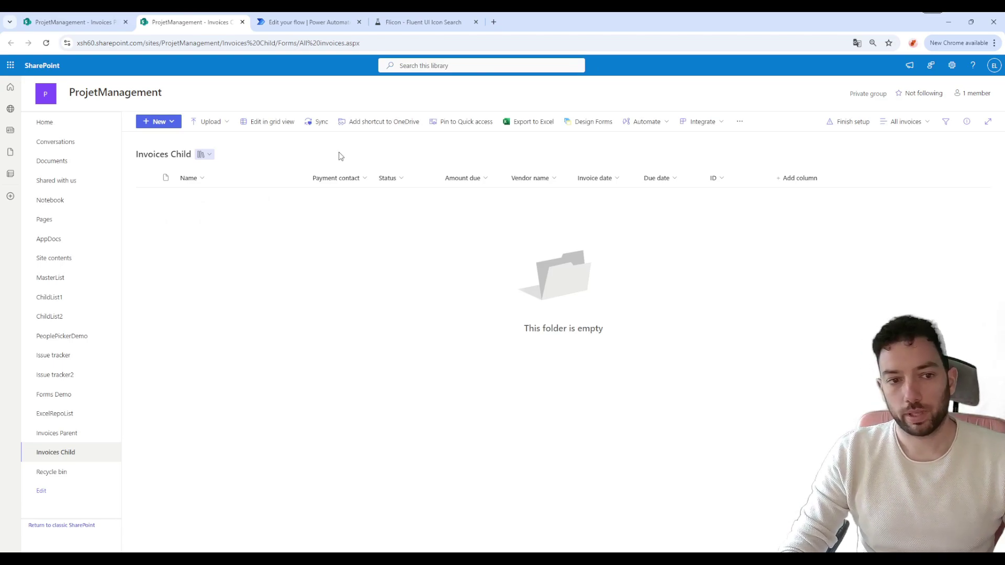
{"action": "left_click", "coordinate": [78, 21]}
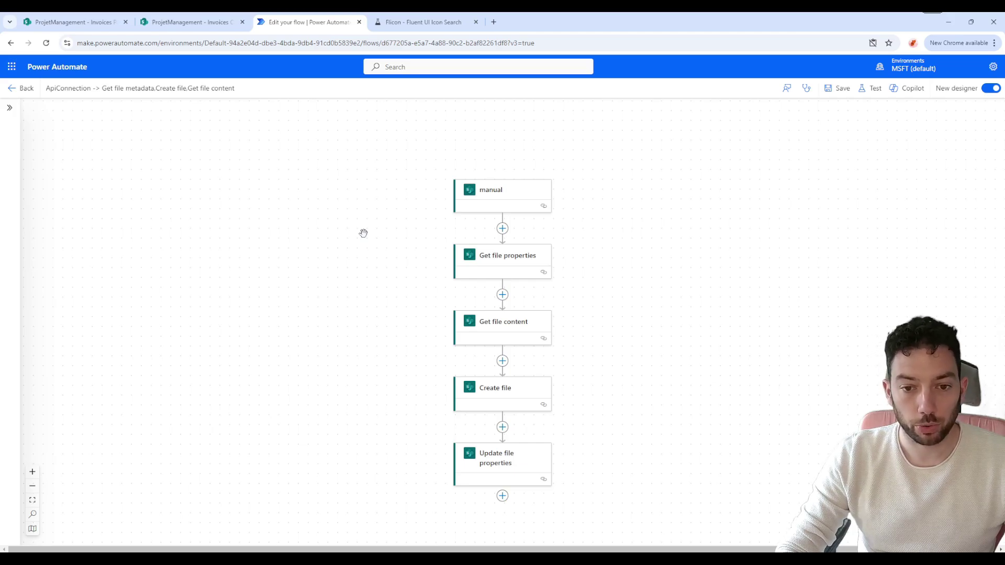
In the Power Automate flow, inspect the manual trigger's site and library settings and the available user input types without adding one
{"action": "scroll", "coordinate": [363, 233], "scroll_direction": "up", "scroll_amount": 1}
{"action": "scroll", "coordinate": [361, 231], "scroll_direction": "down", "scroll_amount": 1}
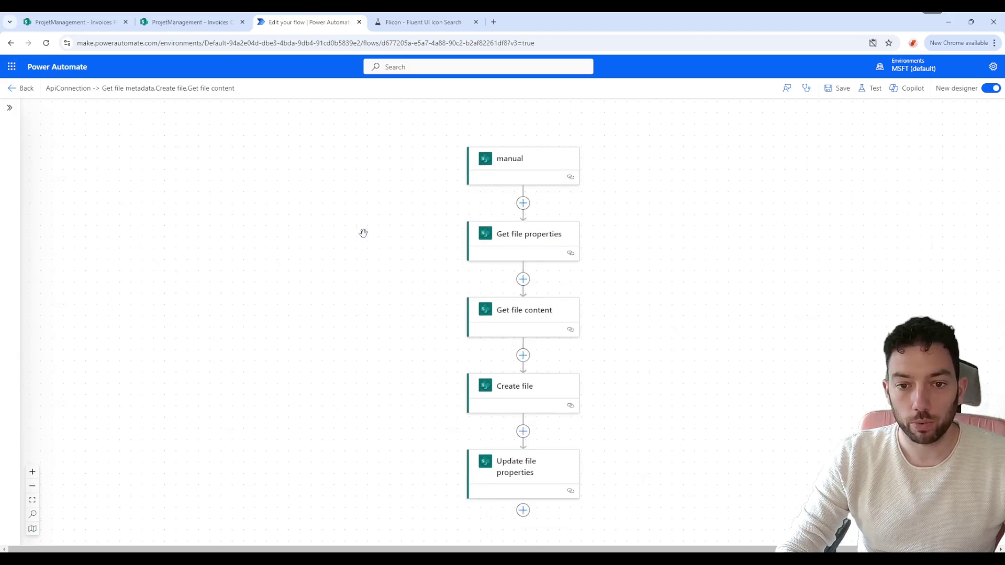
{"action": "left_click", "coordinate": [545, 164]}
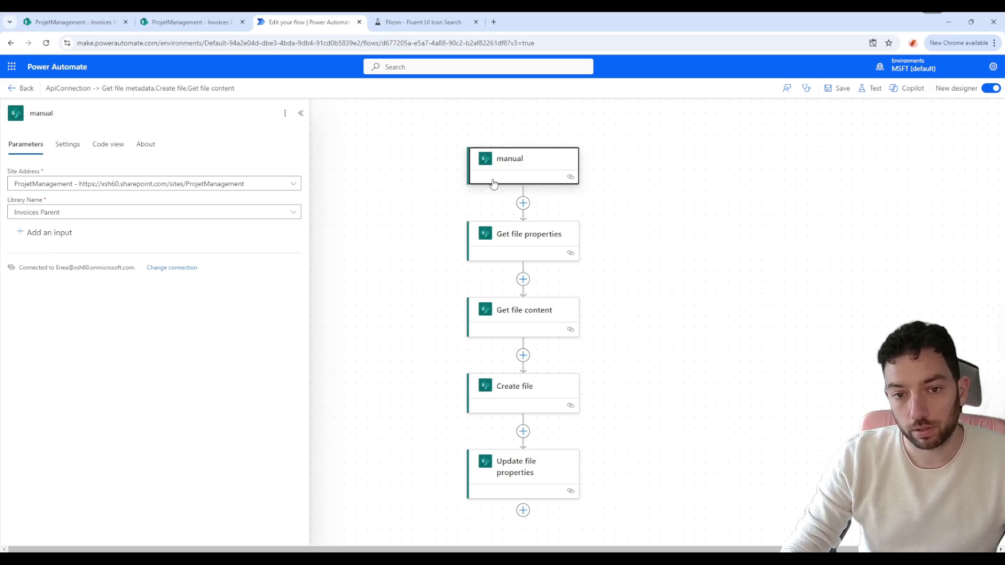
{"action": "left_click", "coordinate": [35, 234]}
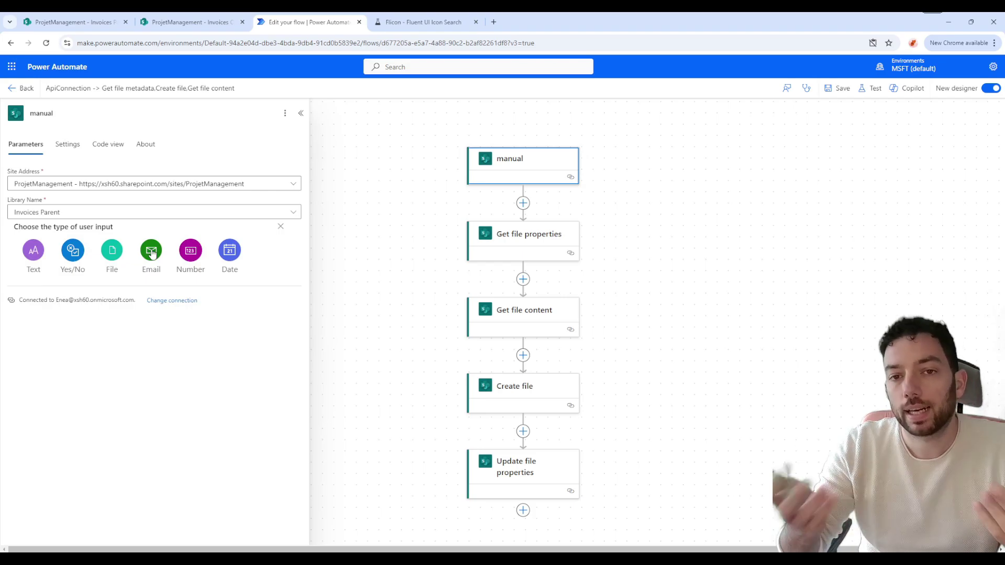
{"action": "left_click", "coordinate": [280, 228]}
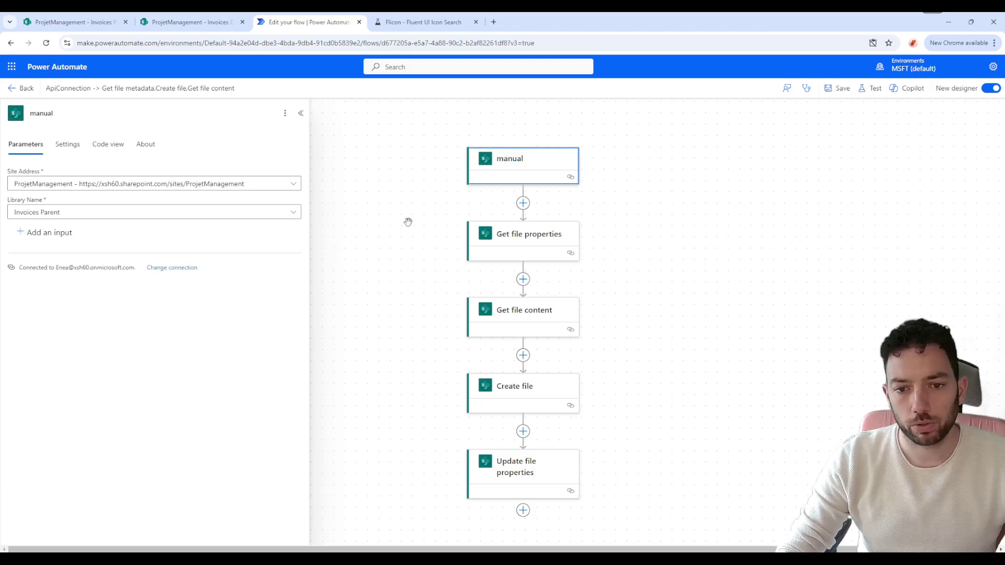
Review the Get file properties action and its ID parameter against the files in the Invoices Parent library
{"action": "left_click", "coordinate": [500, 240]}
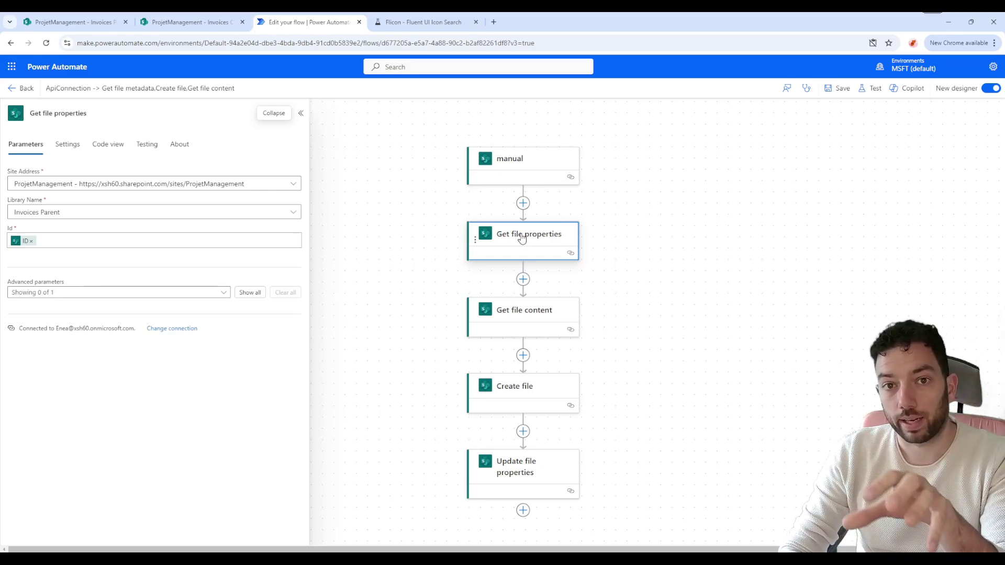
{"action": "left_click", "coordinate": [74, 22]}
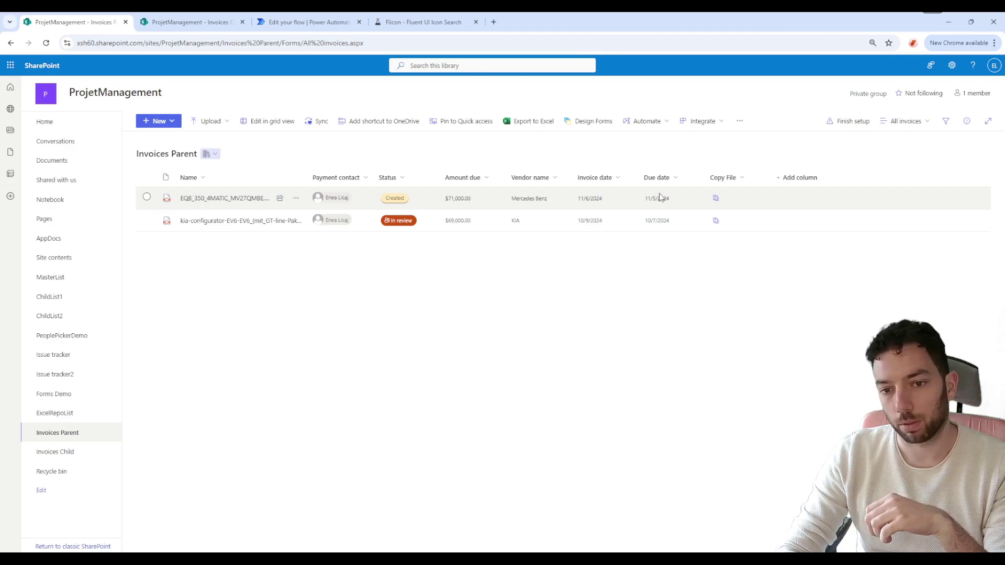
{"action": "left_click", "coordinate": [308, 22]}
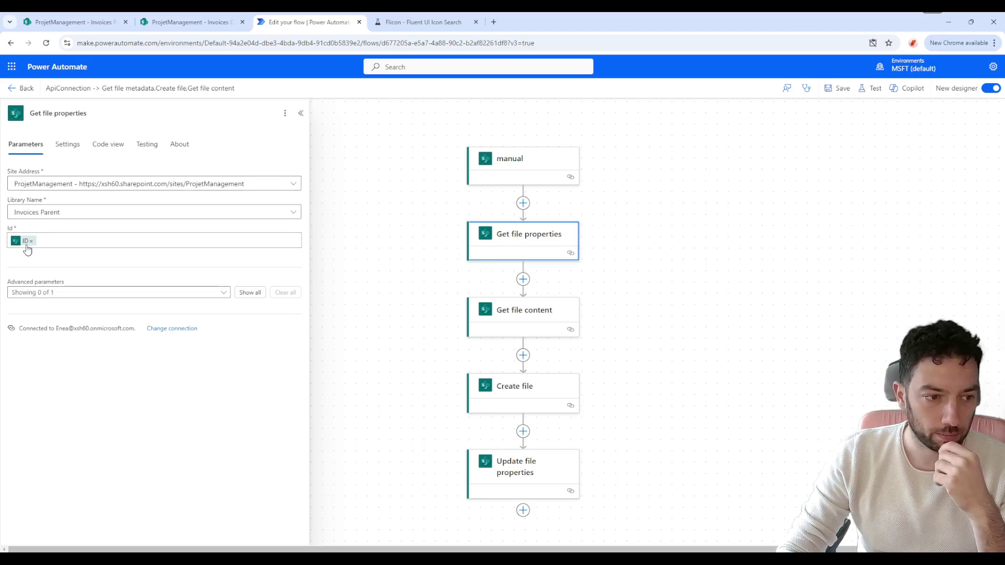
{"action": "mouse_move", "coordinate": [23, 246]}
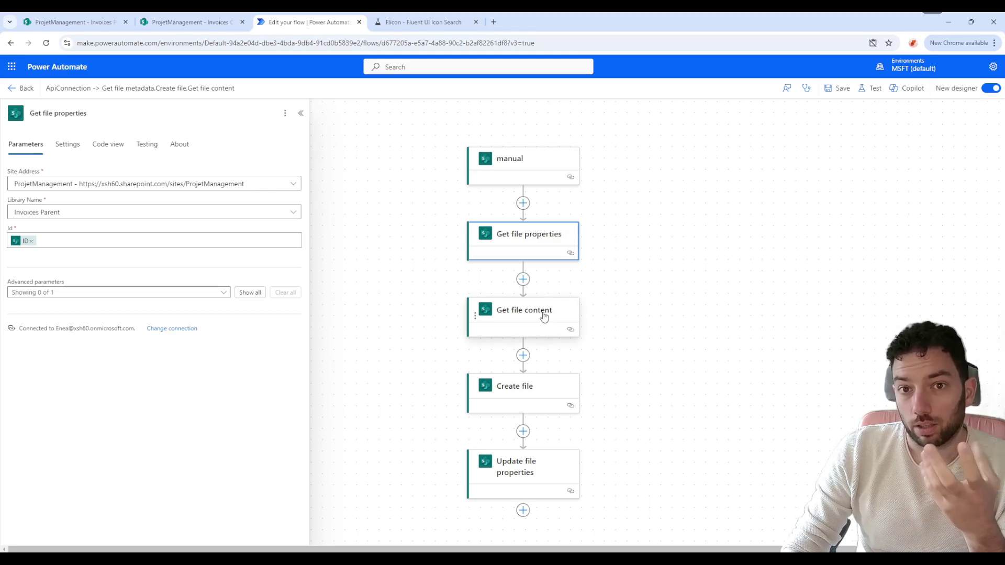
{"action": "left_click", "coordinate": [57, 21]}
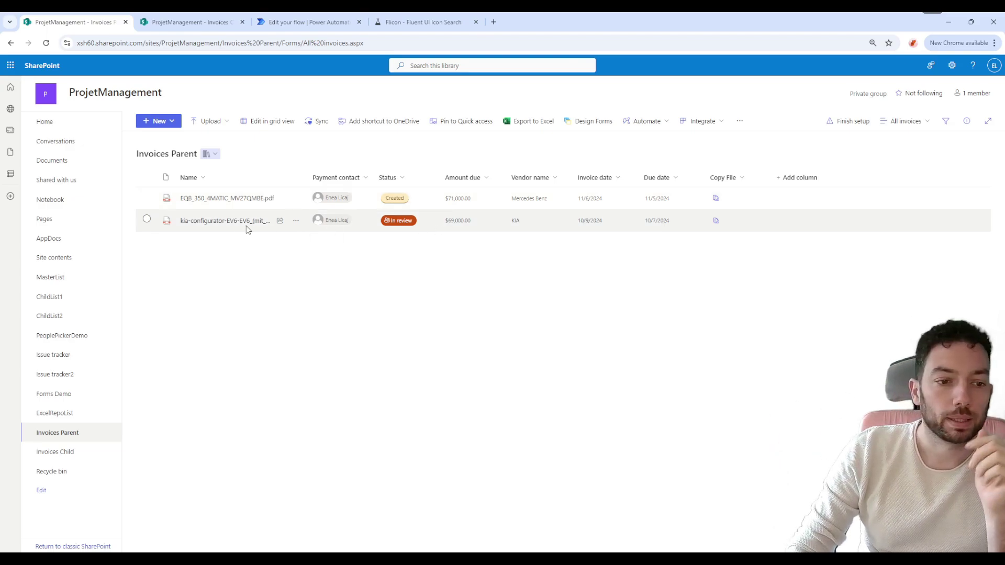
{"action": "mouse_move", "coordinate": [234, 204]}
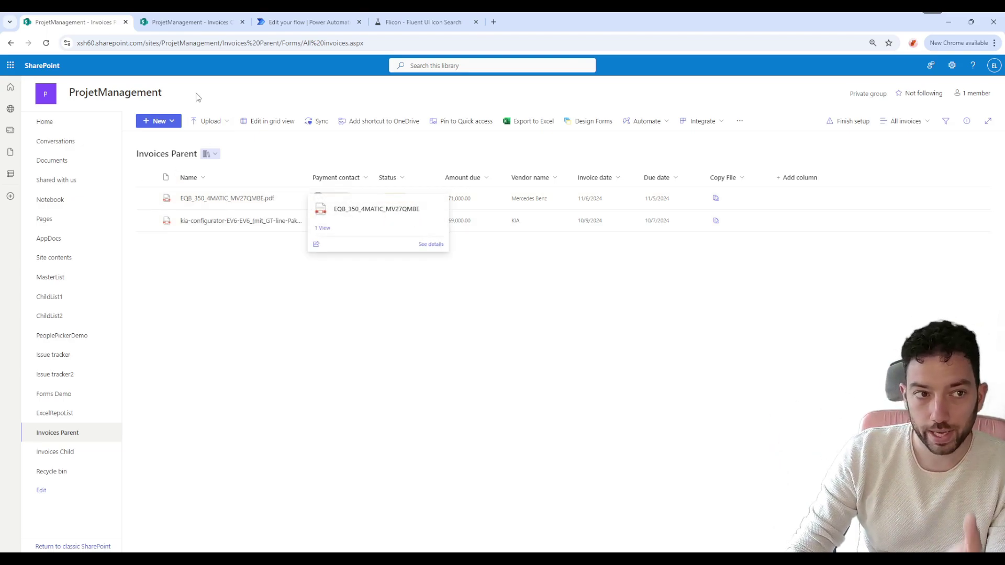
{"action": "left_click", "coordinate": [198, 22]}
{"action": "left_click", "coordinate": [273, 22]}
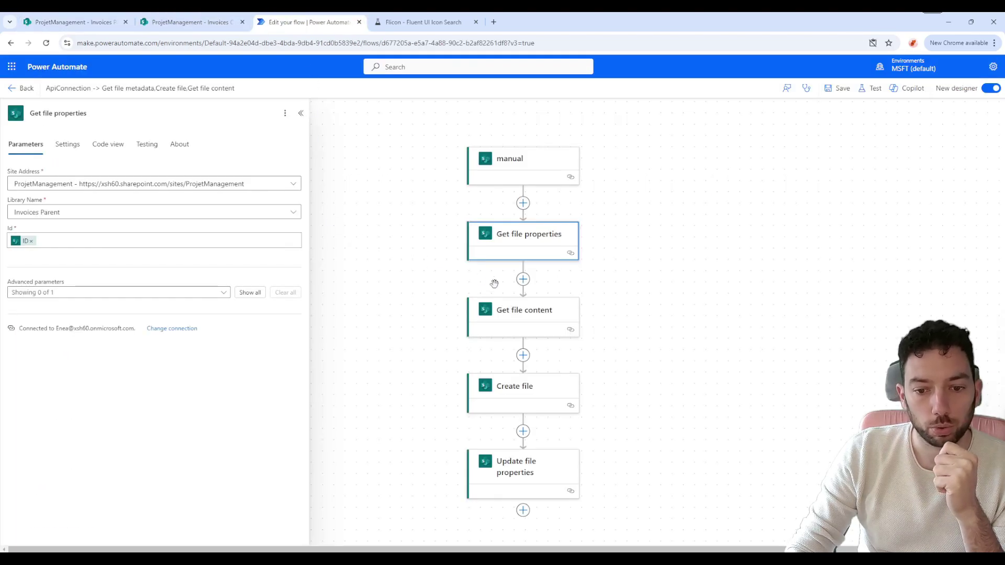
Inspect the Get file content action and search the dynamic content for "identifier" to locate its File Identifier source
{"action": "left_click", "coordinate": [538, 309]}
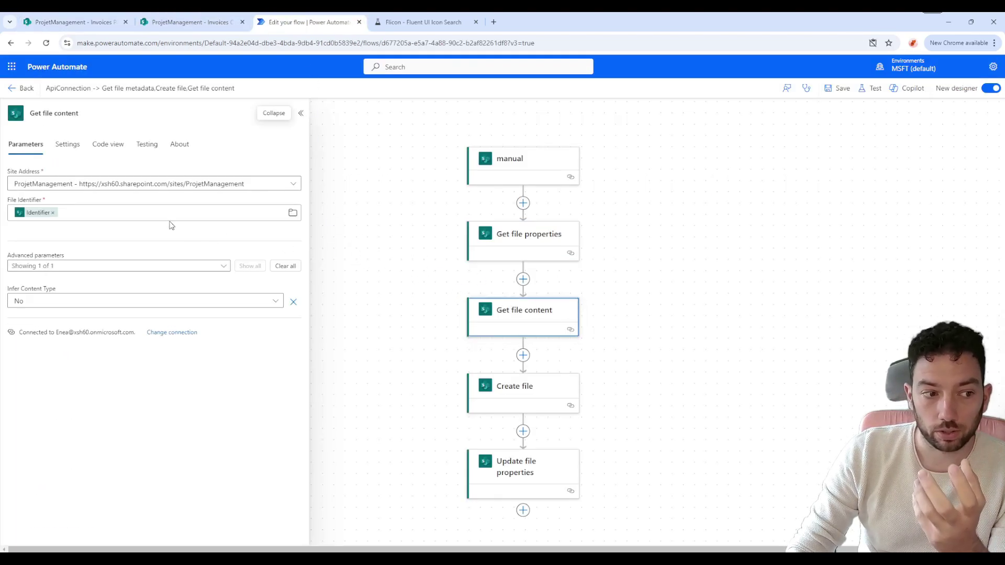
{"action": "left_click", "coordinate": [63, 202]}
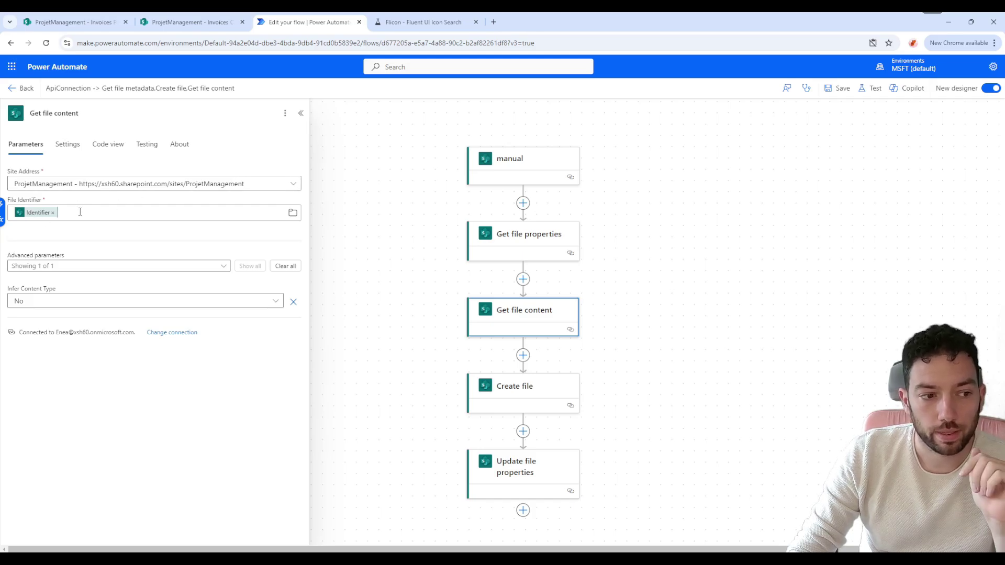
{"action": "left_click", "coordinate": [2, 207]}
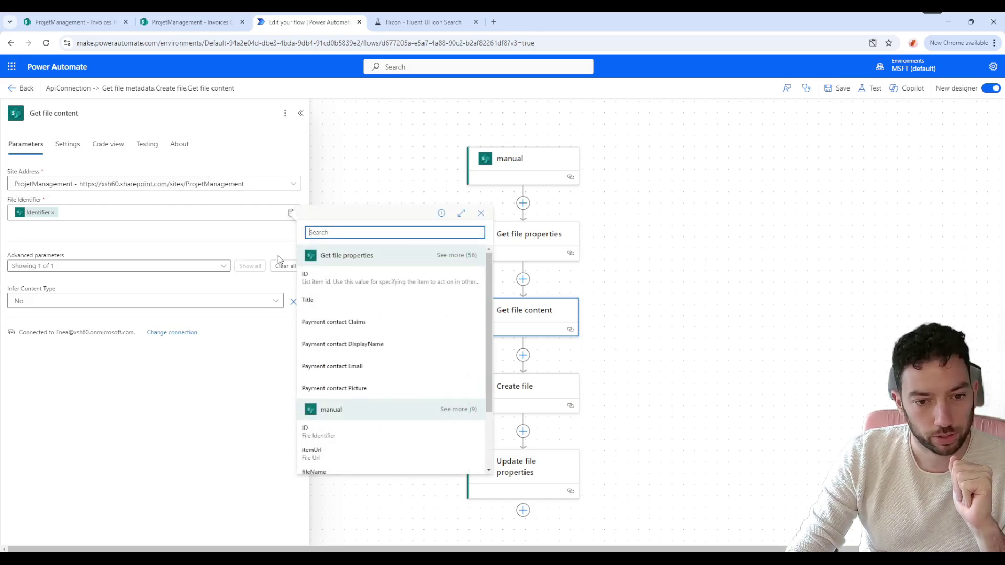
{"action": "type", "text": "identifier"}
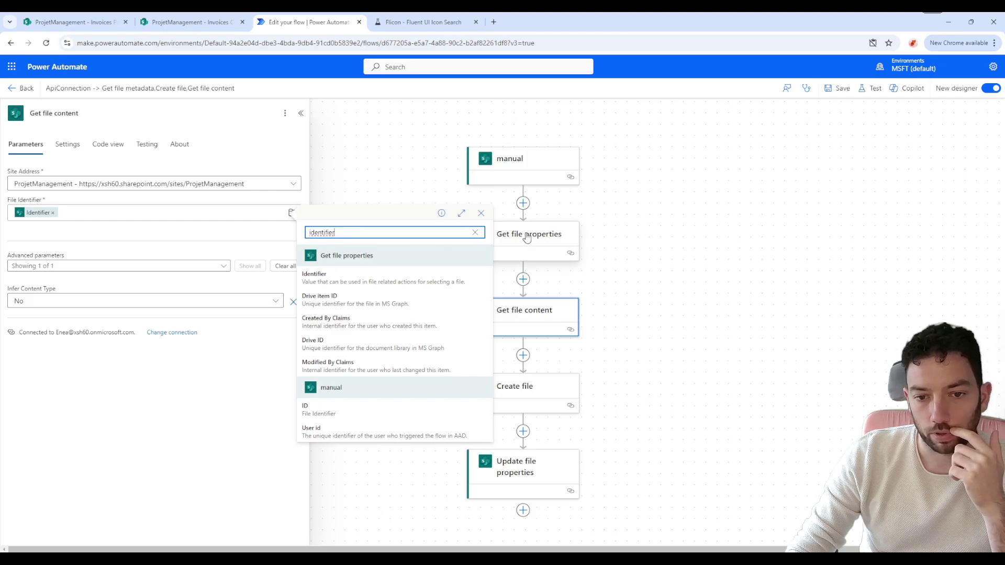
{"action": "left_click", "coordinate": [131, 214]}
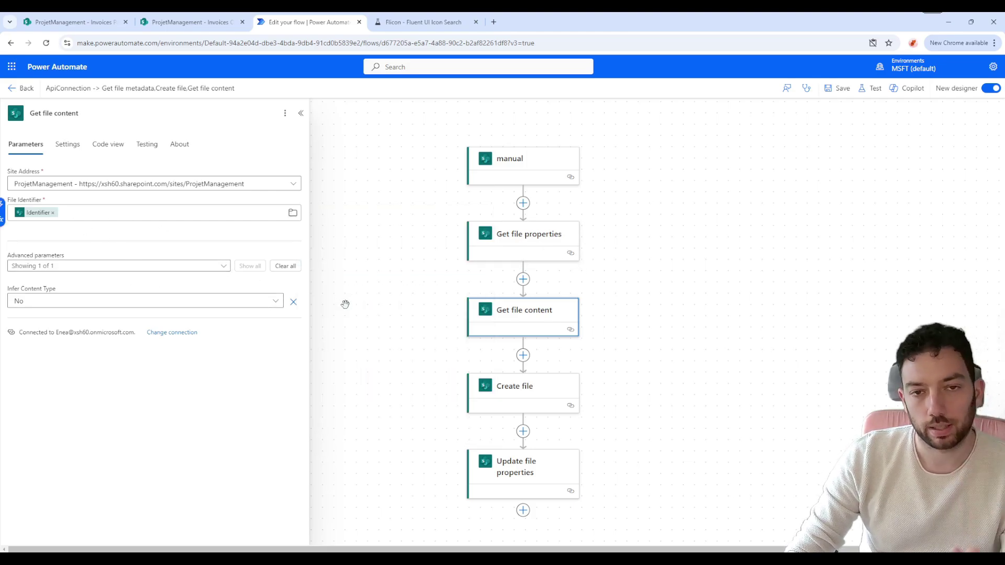
{"action": "left_click", "coordinate": [645, 359]}
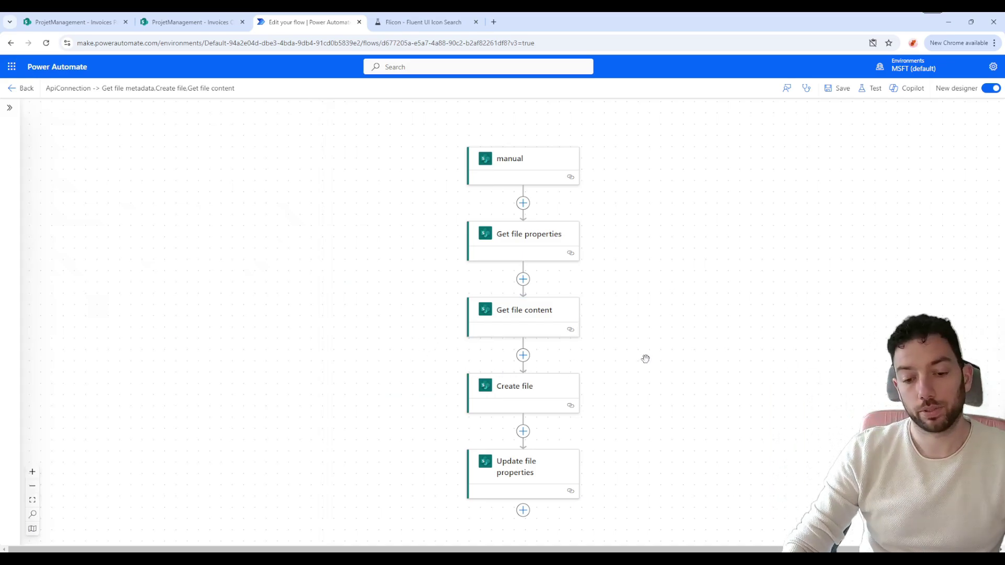
Open the Create file action and review its Folder Path and File Name parameters
{"action": "scroll", "coordinate": [645, 359], "scroll_direction": "down", "scroll_amount": 1}
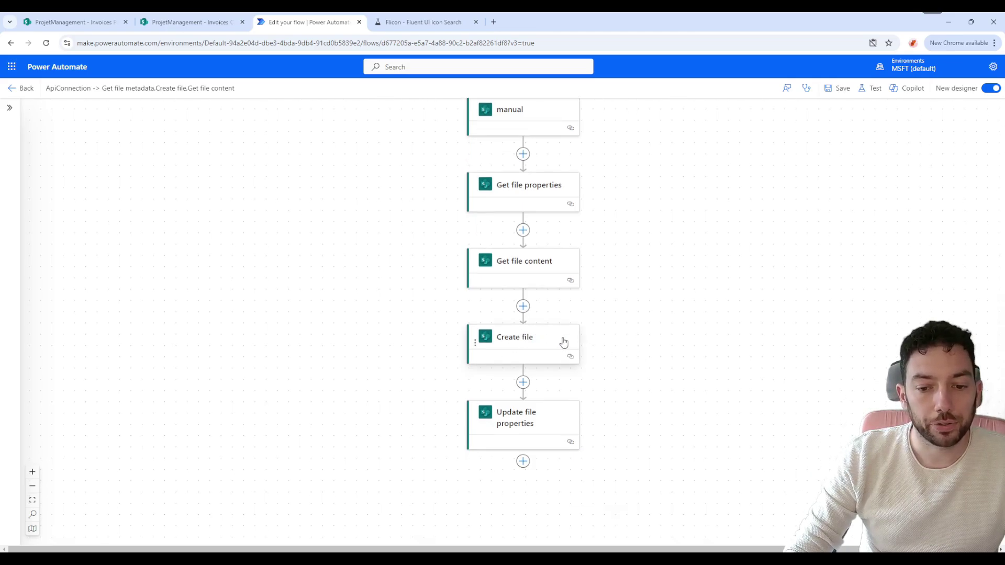
{"action": "left_click", "coordinate": [530, 343]}
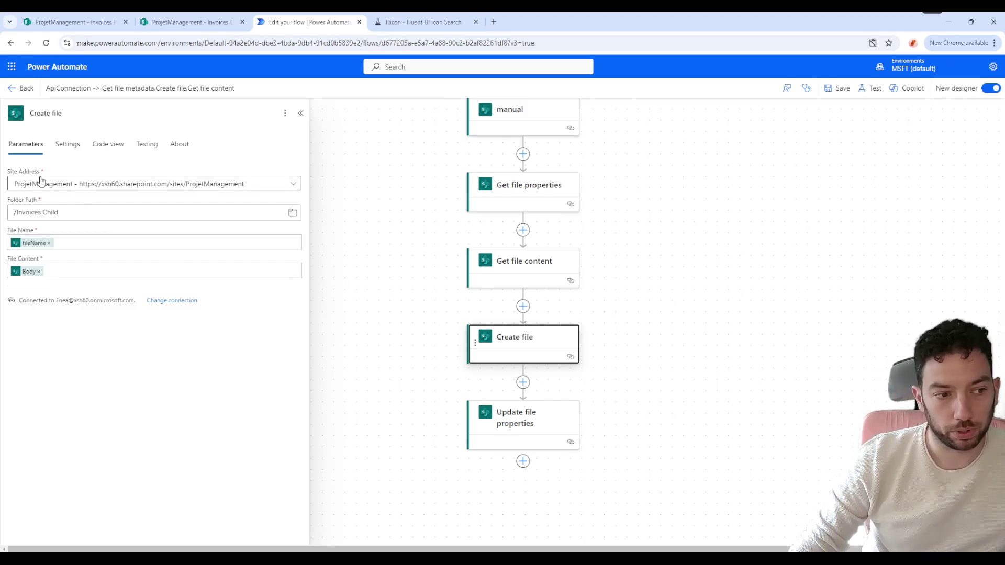
{"action": "left_click_drag", "start_coordinate": [66, 215], "coordinate": [14, 216]}
{"action": "left_click", "coordinate": [55, 241]}
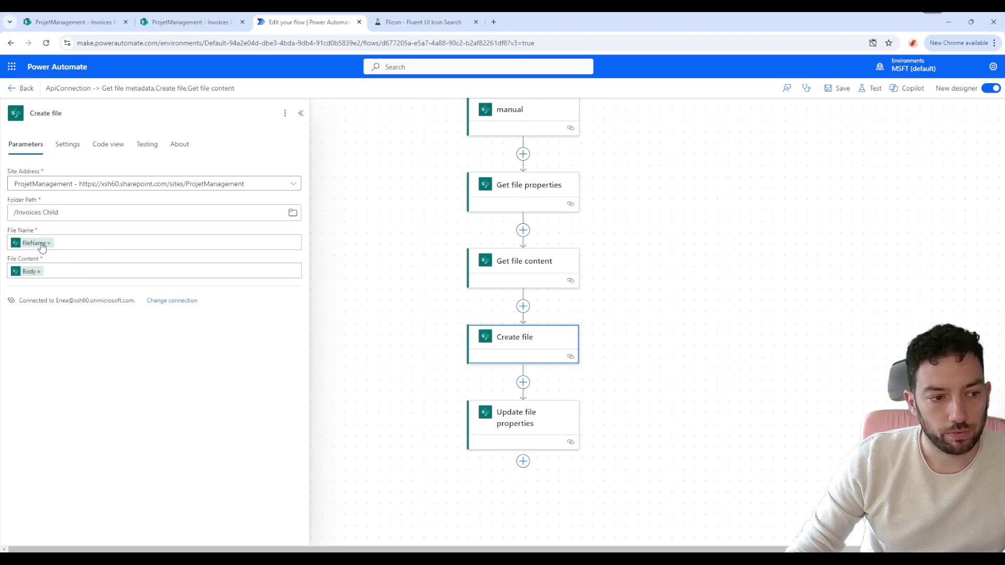
Add both of the manual trigger's fileName dynamic values to Create file's File Name for comparison with the existing one
{"action": "left_click", "coordinate": [70, 240]}
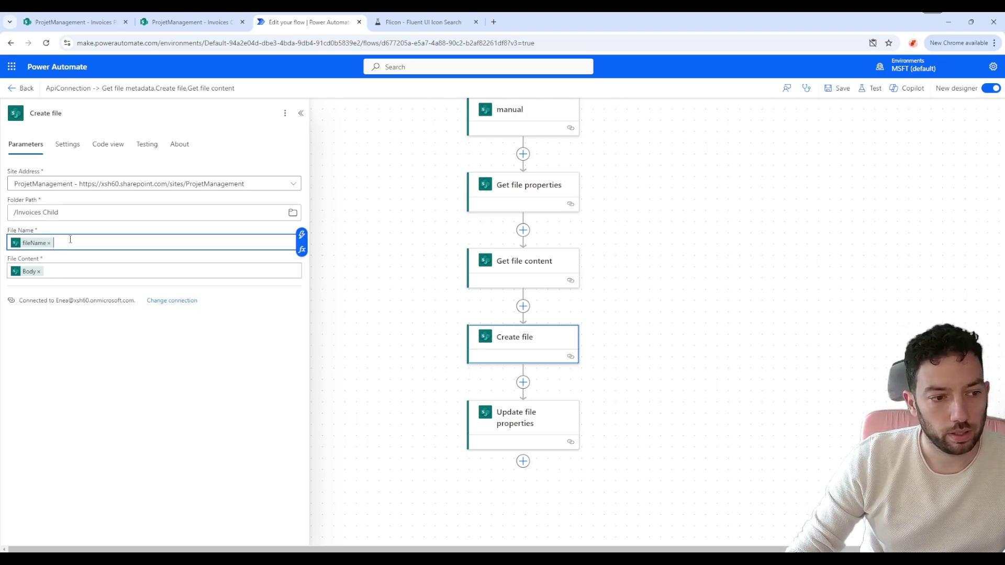
{"action": "left_click", "coordinate": [303, 236]}
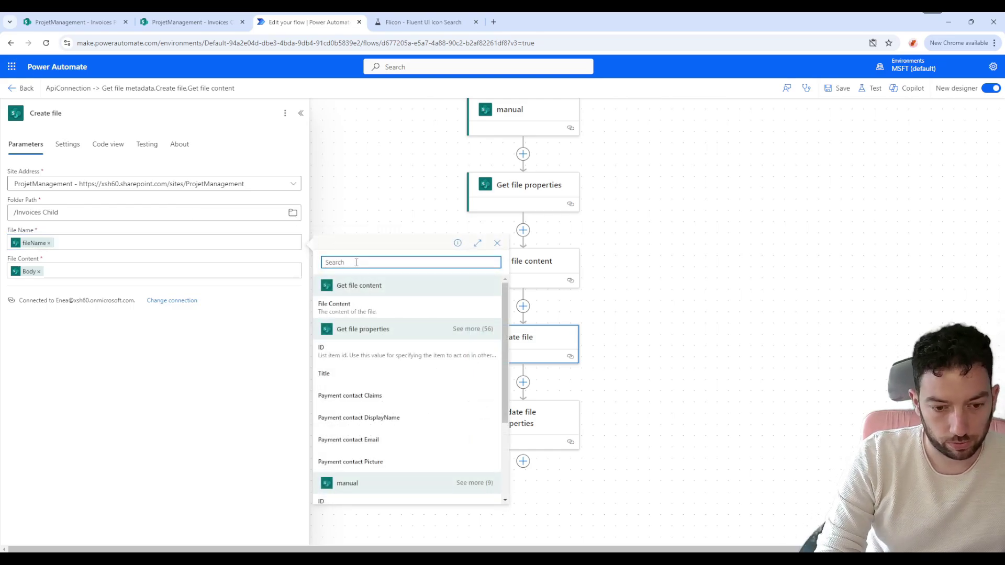
{"action": "type", "text": "fileName"}
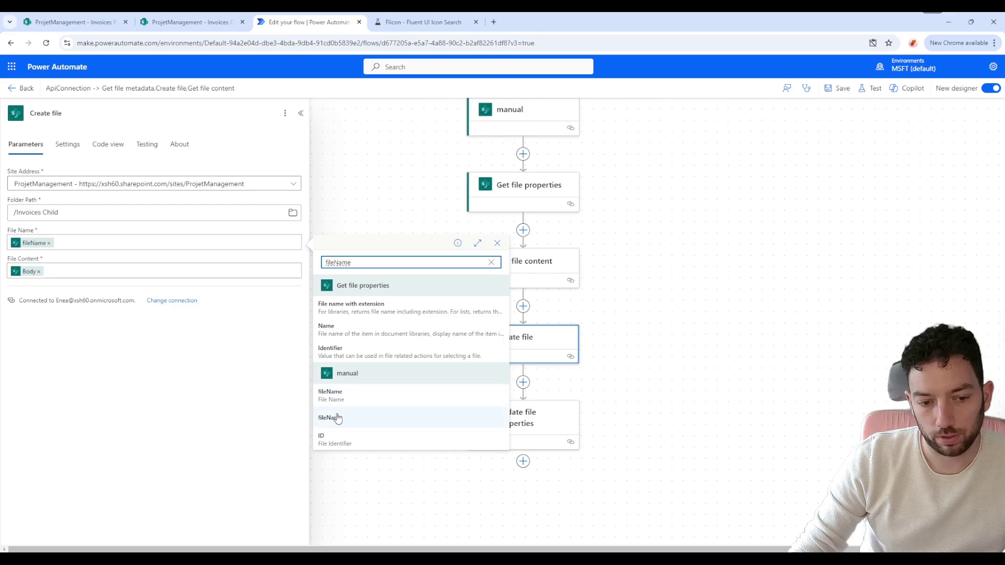
{"action": "left_click", "coordinate": [337, 395]}
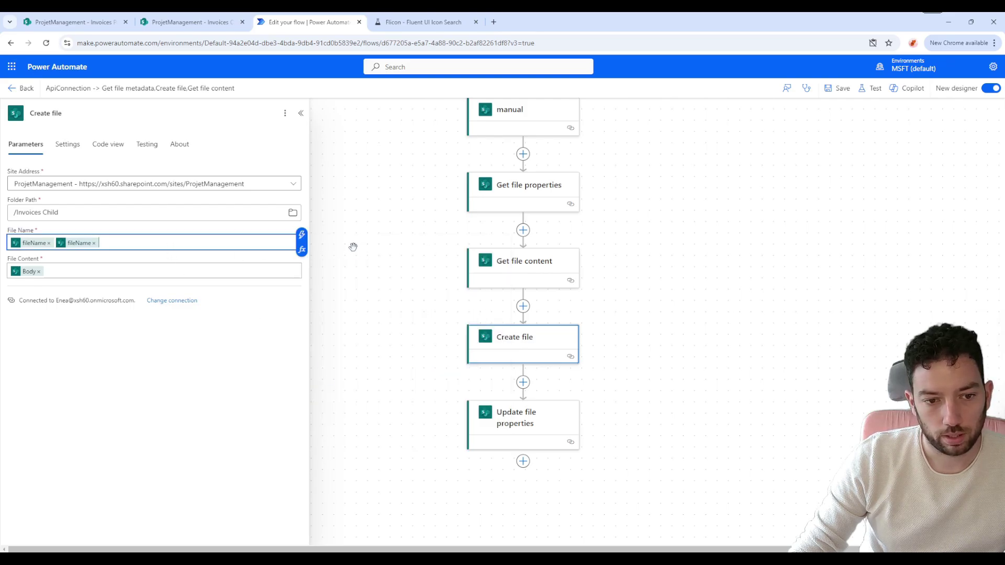
{"action": "left_click", "coordinate": [302, 235]}
{"action": "scroll", "coordinate": [387, 366], "scroll_direction": "down", "scroll_amount": 5}
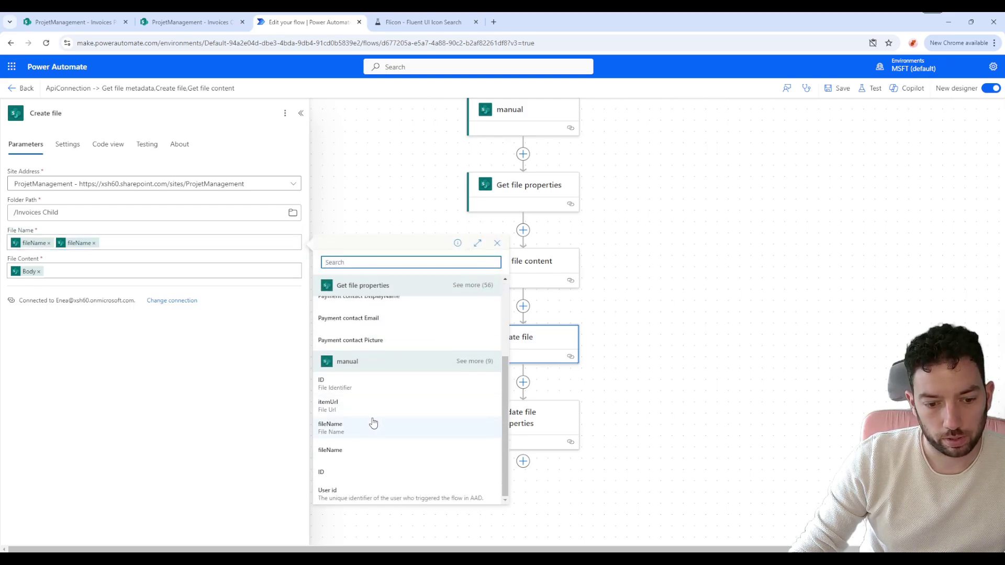
{"action": "left_click", "coordinate": [358, 449]}
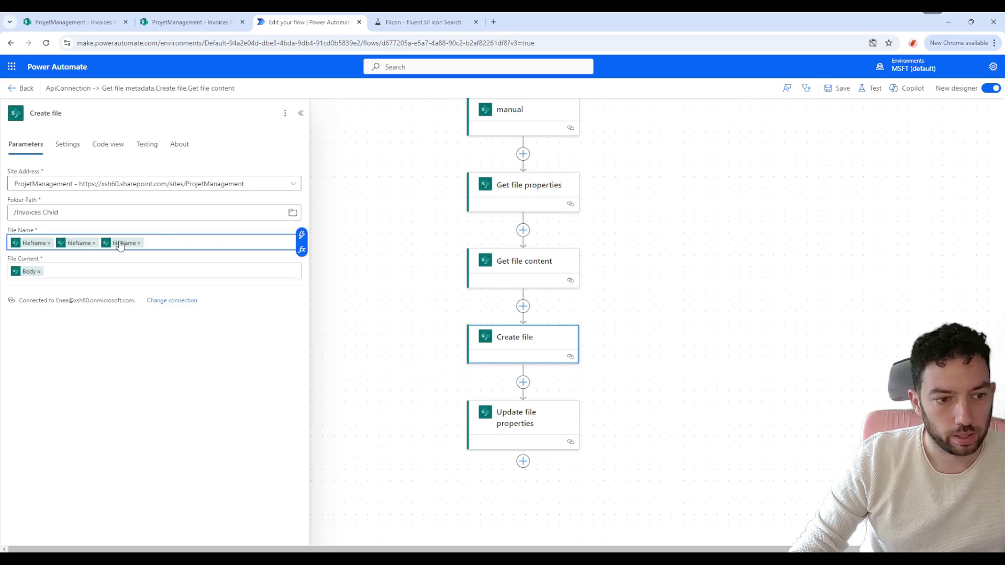
{"action": "mouse_move", "coordinate": [120, 246]}
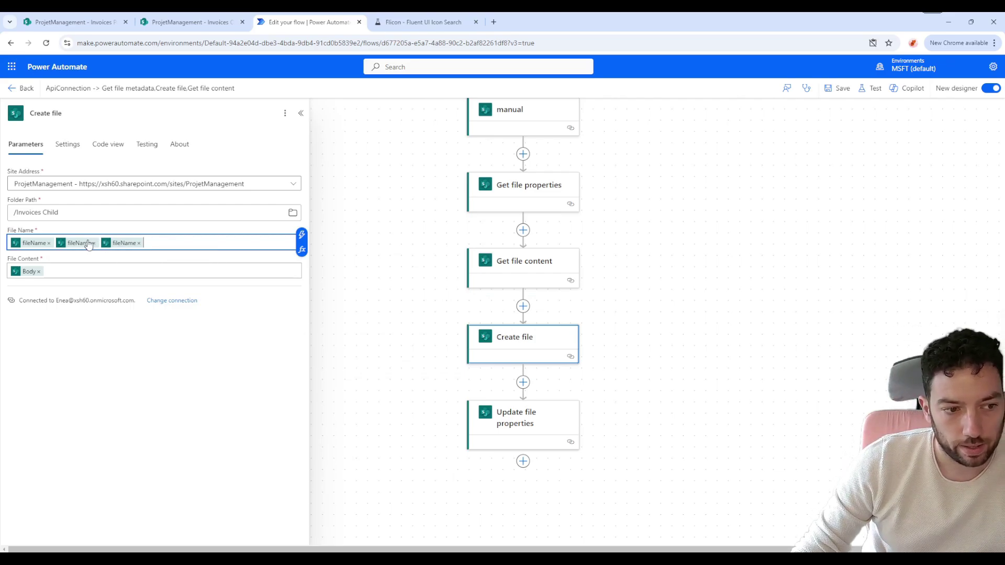
Compare the expressions behind the fileName values in Create file's File Name, and remove the two extra ones, keeping only the original
{"action": "mouse_move", "coordinate": [88, 244]}
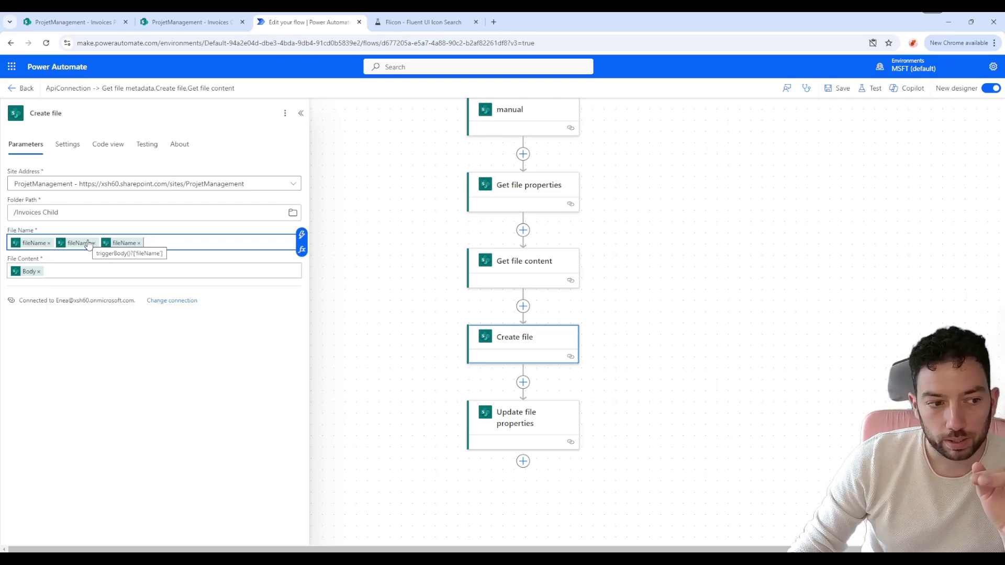
{"action": "mouse_move", "coordinate": [28, 248]}
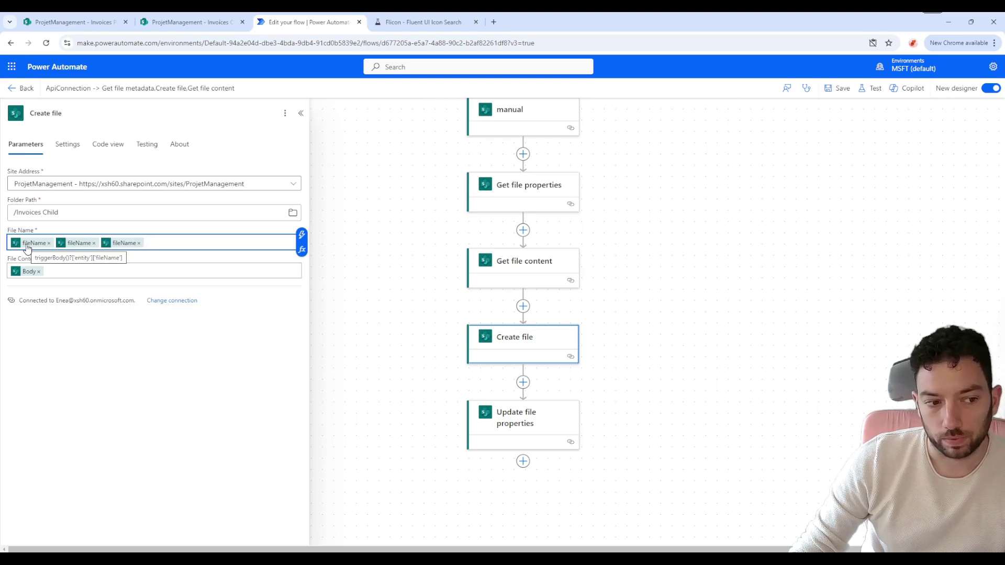
{"action": "left_click", "coordinate": [93, 244]}
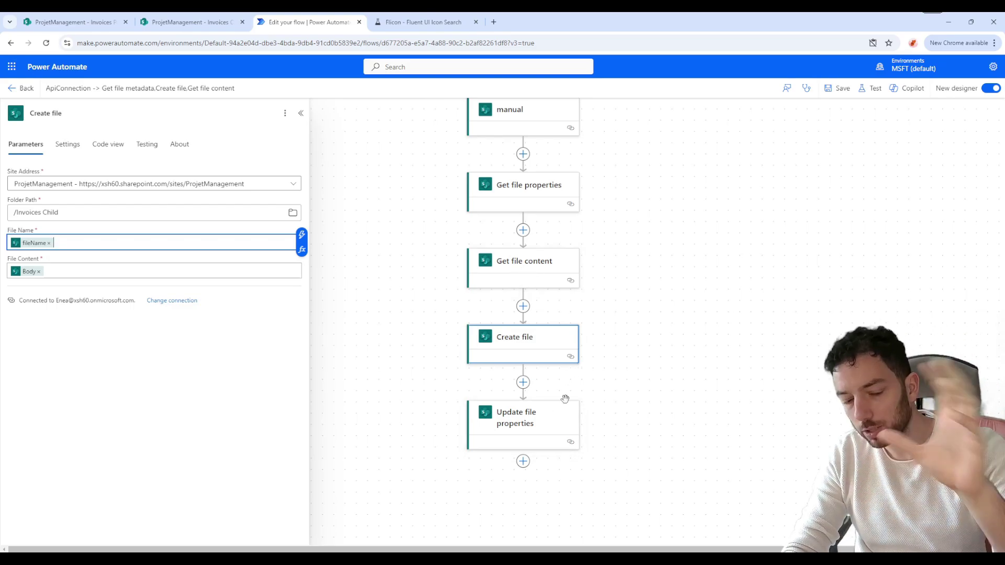
Review the files in SharePoint's Invoices Parent library and the Invoices Child destination library, and return to the Power Automate flow
{"action": "left_click", "coordinate": [175, 17]}
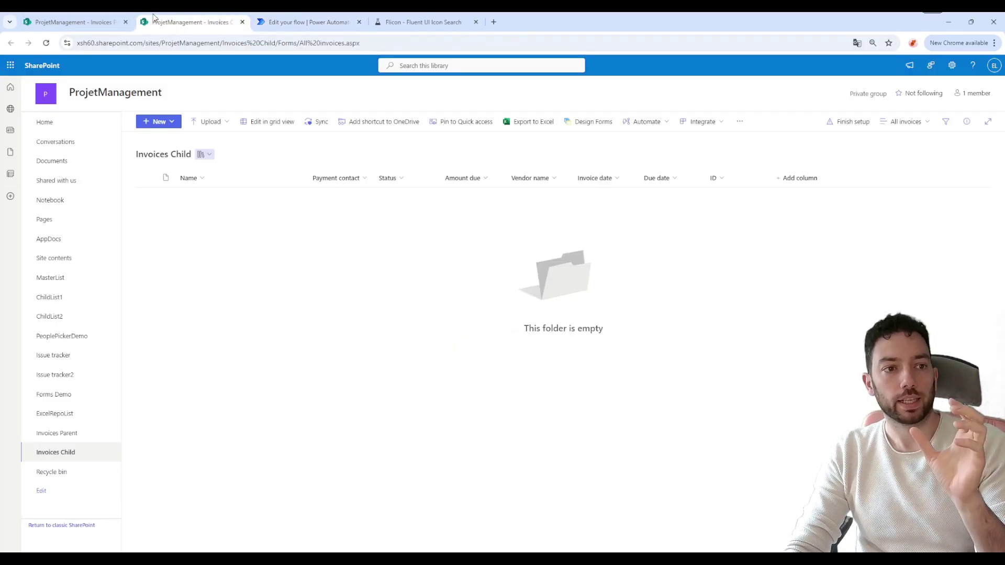
{"action": "left_click", "coordinate": [89, 24]}
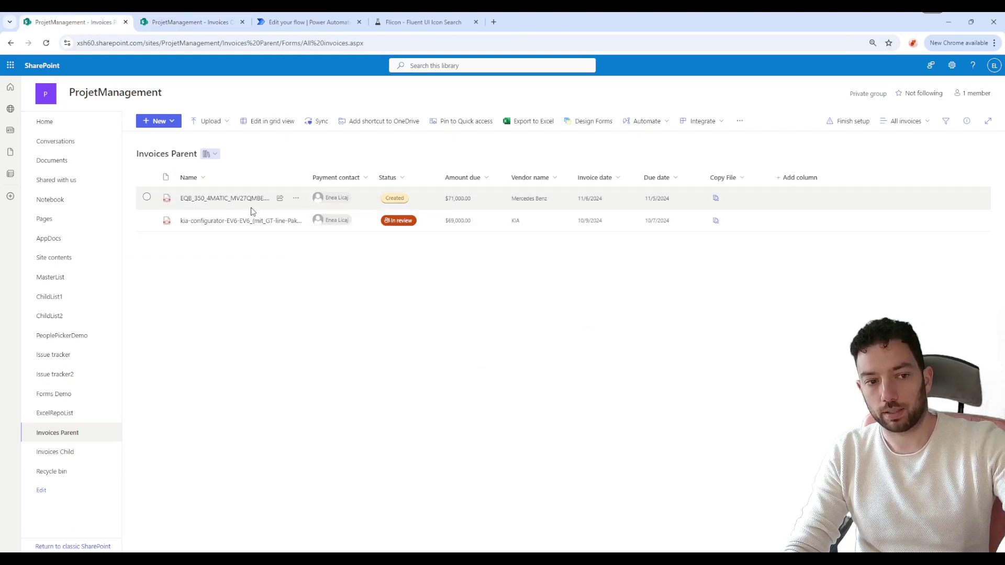
{"action": "mouse_move", "coordinate": [242, 205]}
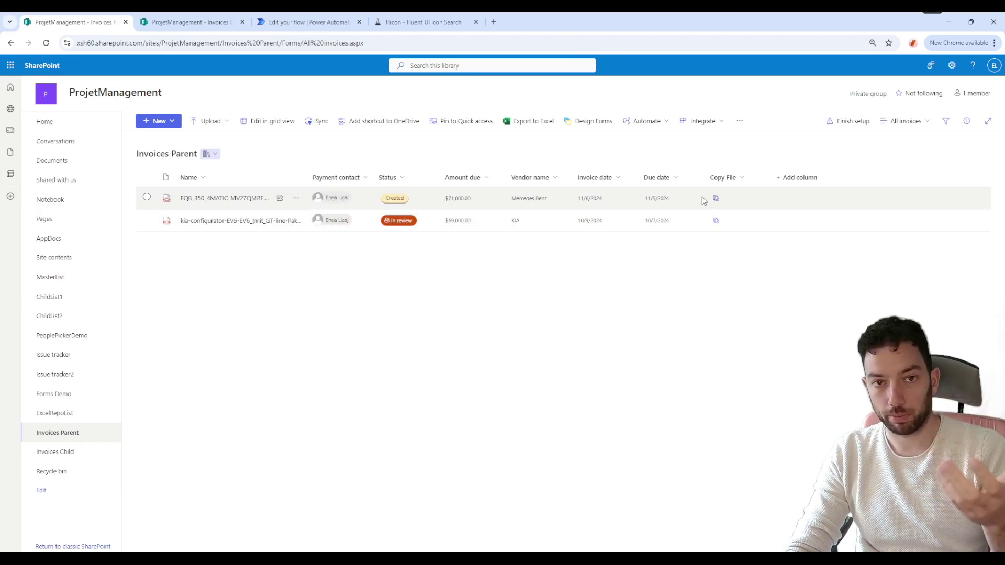
{"action": "left_click", "coordinate": [195, 21]}
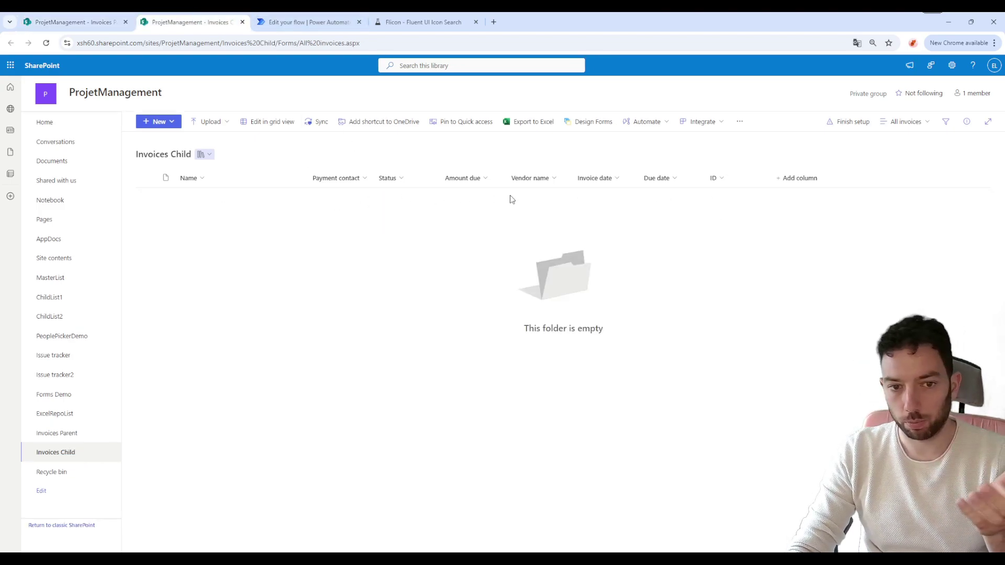
{"action": "left_click", "coordinate": [283, 22]}
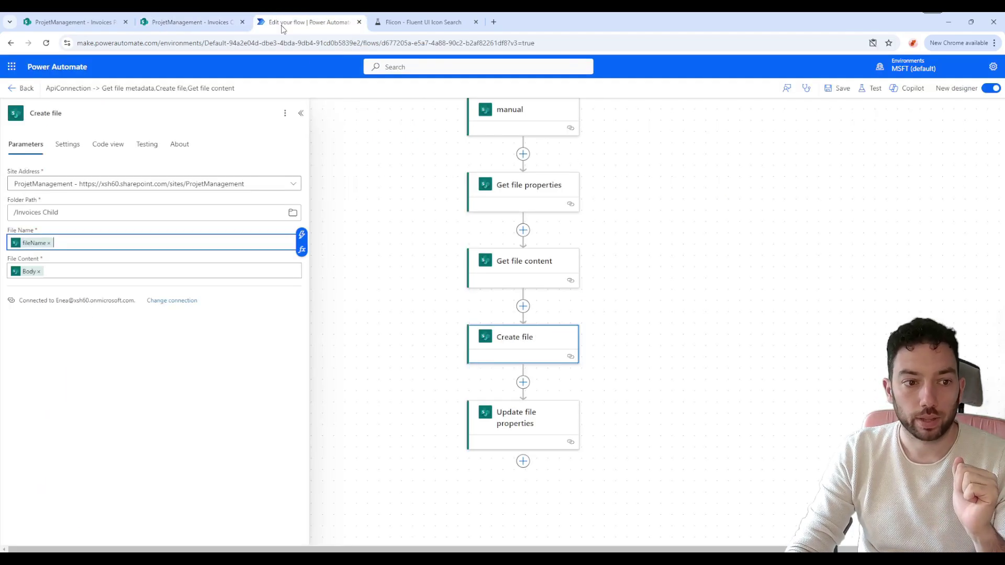
Review the Update file properties parameters against the Invoices Parent columns, and close the action's details
{"action": "left_click", "coordinate": [524, 425]}
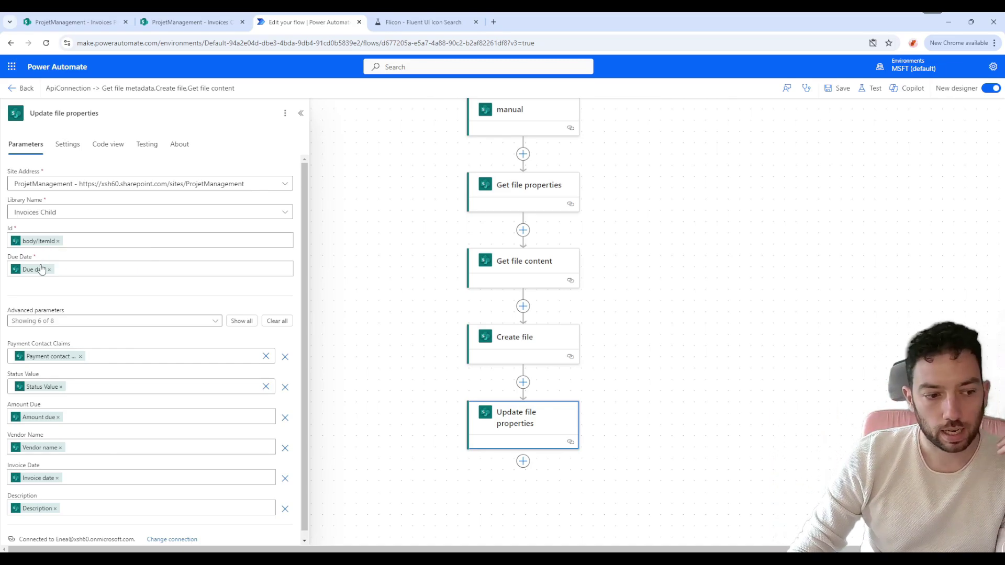
{"action": "scroll", "coordinate": [31, 266], "scroll_direction": "down", "scroll_amount": 1}
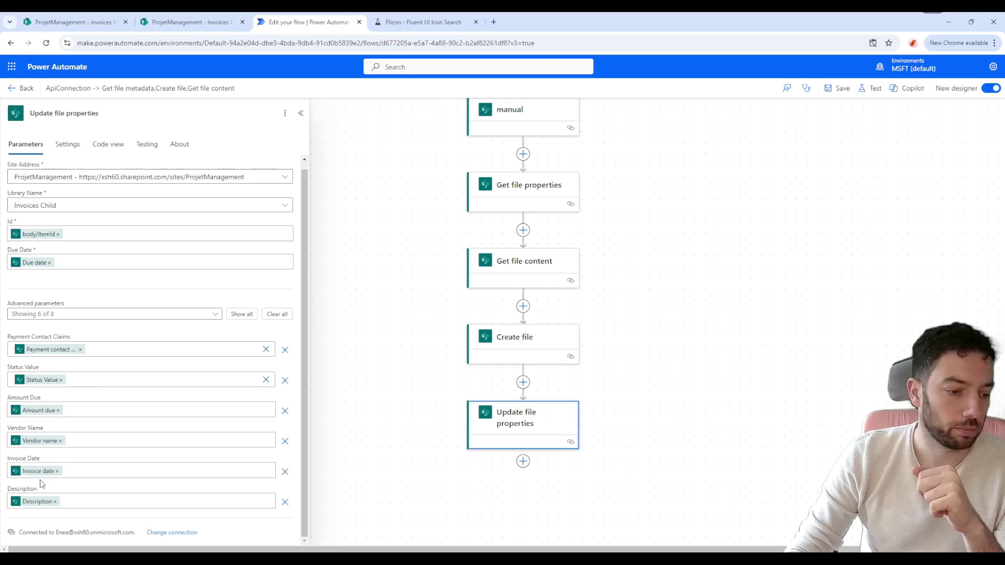
{"action": "left_click", "coordinate": [78, 22]}
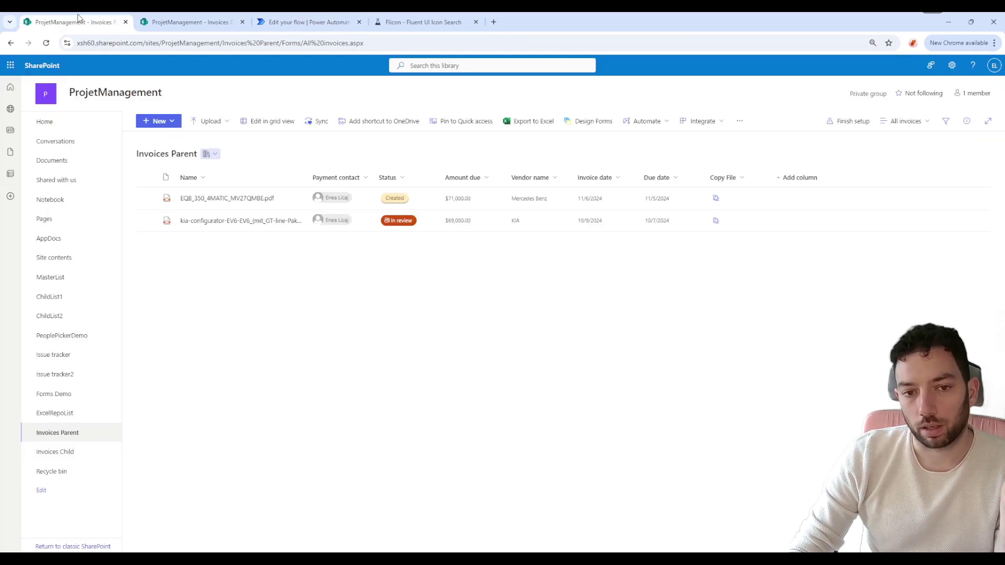
{"action": "left_click", "coordinate": [306, 22]}
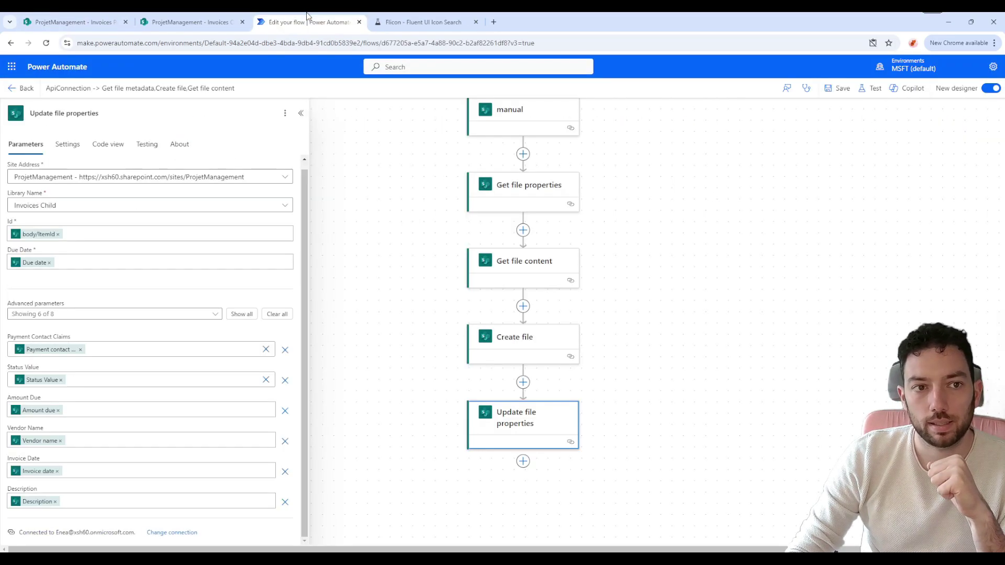
{"action": "left_click", "coordinate": [662, 316]}
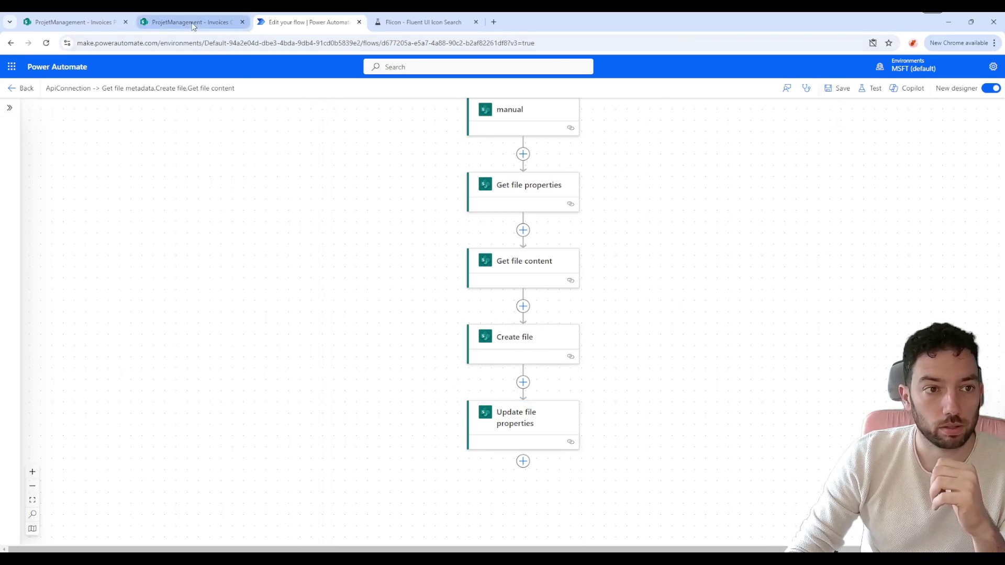
Check the Copy File column in SharePoint's Invoices Parent library, and highlight the flow ID in the Power Automate flow's URL
{"action": "left_click", "coordinate": [71, 22]}
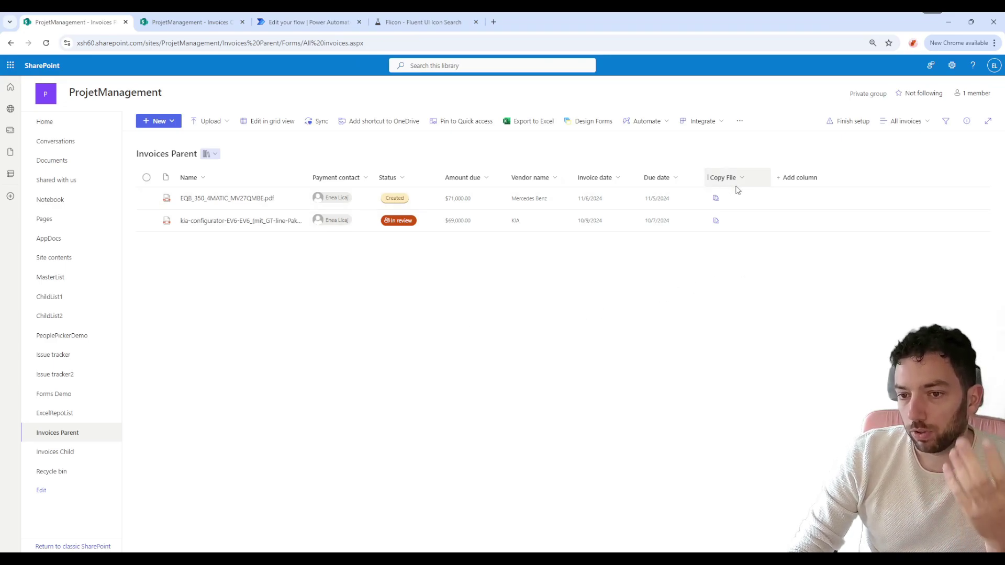
{"action": "left_click", "coordinate": [309, 22]}
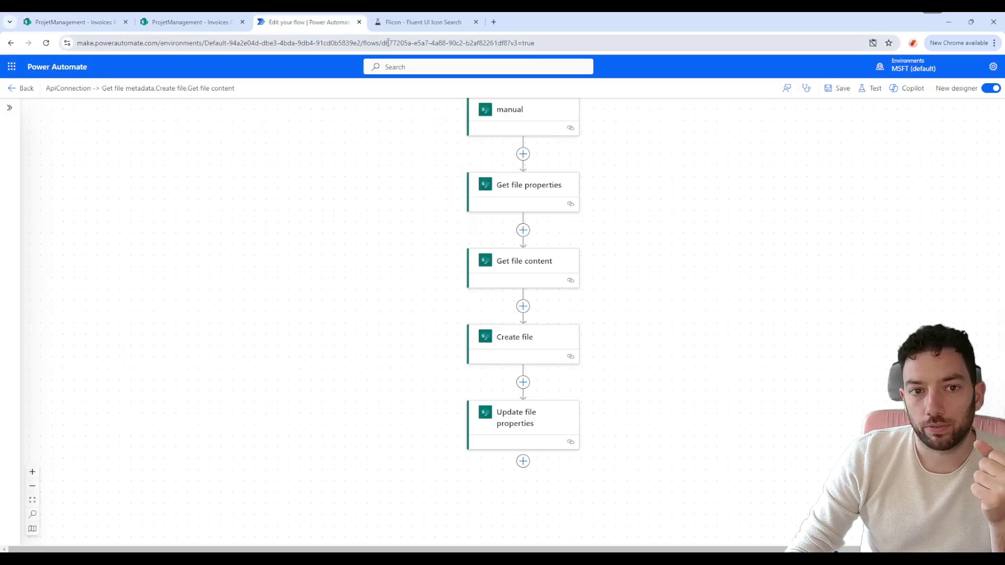
{"action": "left_click_drag", "start_coordinate": [384, 42], "coordinate": [510, 43]}
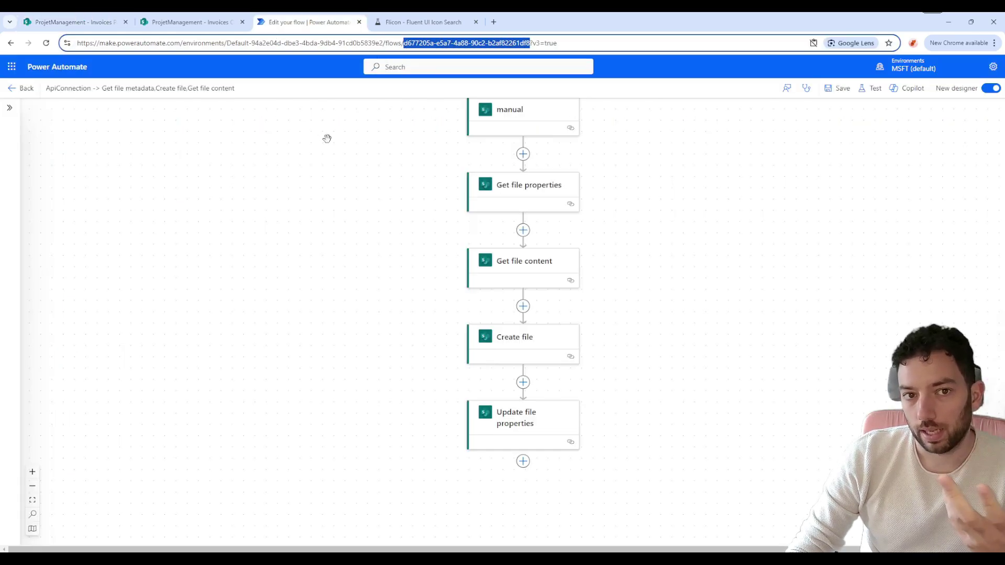
Run Copy File for EQB_350_4MATIC_MV27QMBE.pdf in SharePoint's Invoices Parent library and refresh the Invoices Child library
{"action": "left_click", "coordinate": [73, 22]}
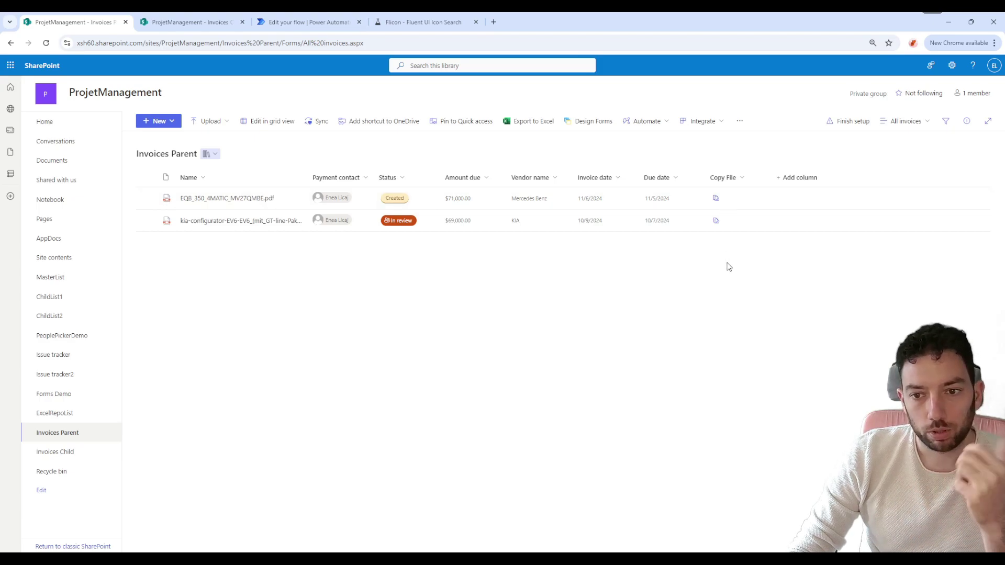
{"action": "left_click", "coordinate": [716, 199]}
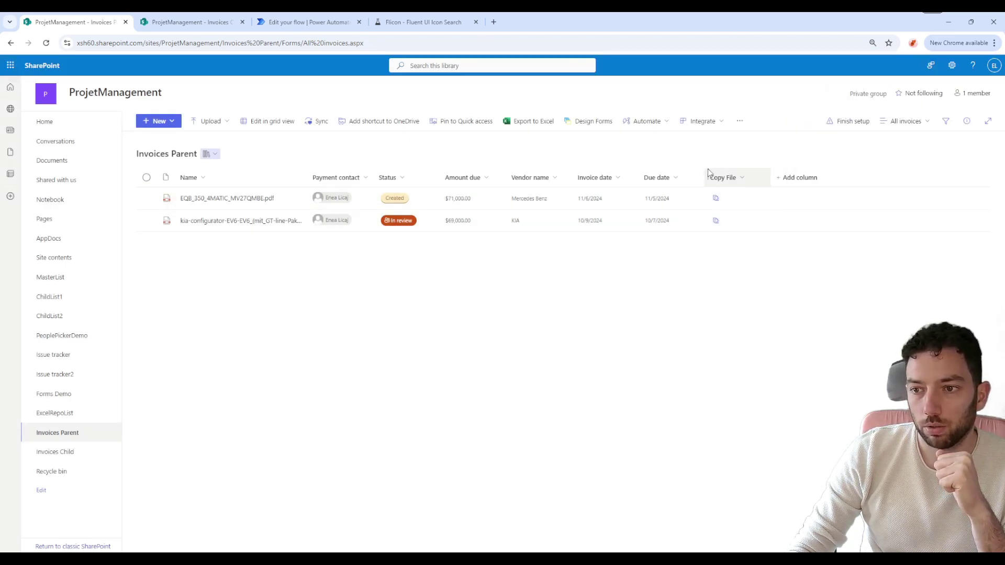
{"action": "left_click", "coordinate": [203, 23]}
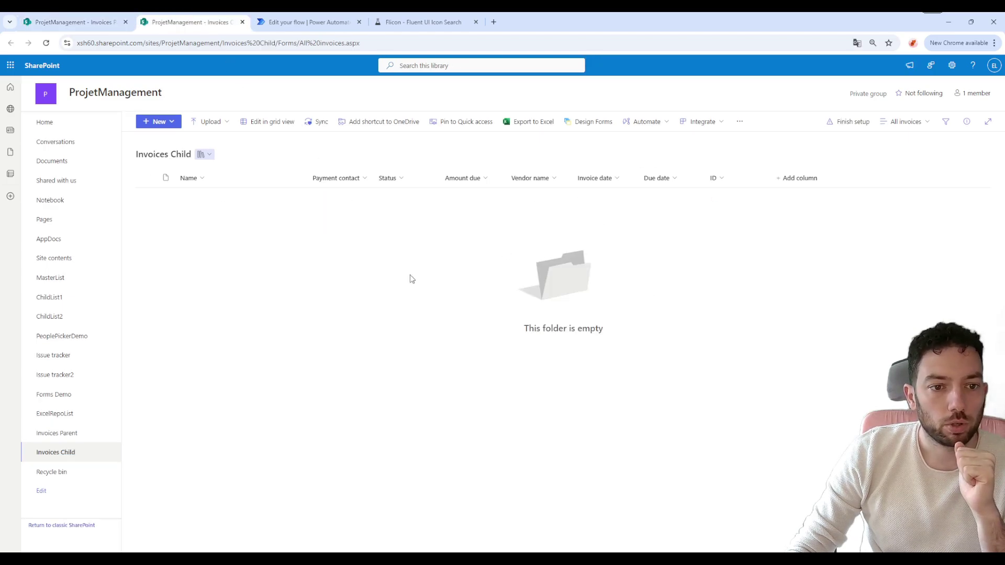
{"action": "left_click", "coordinate": [46, 42]}
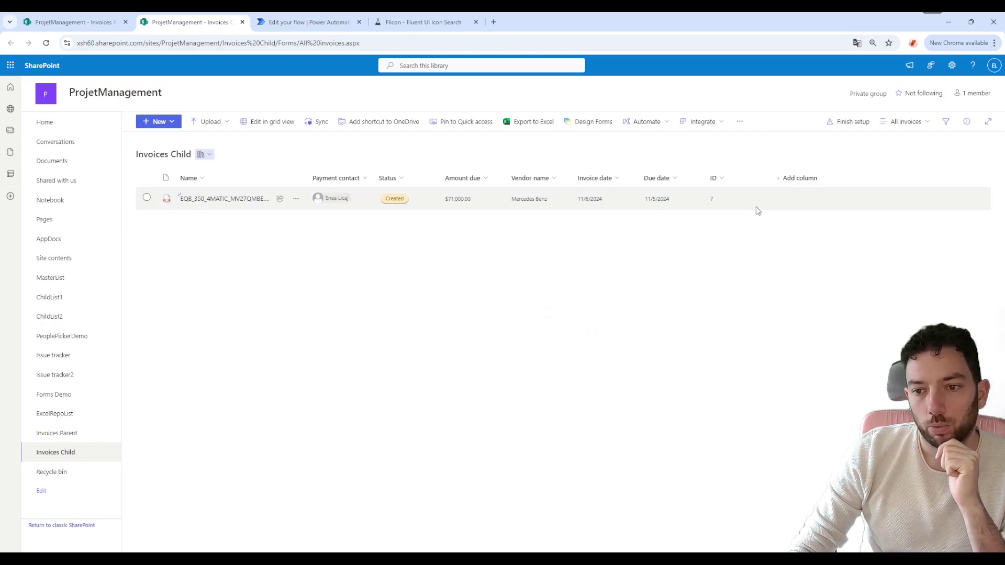
Show the Created column in the Invoices Child library view
{"action": "left_click", "coordinate": [798, 183]}
{"action": "left_click", "coordinate": [694, 339]}
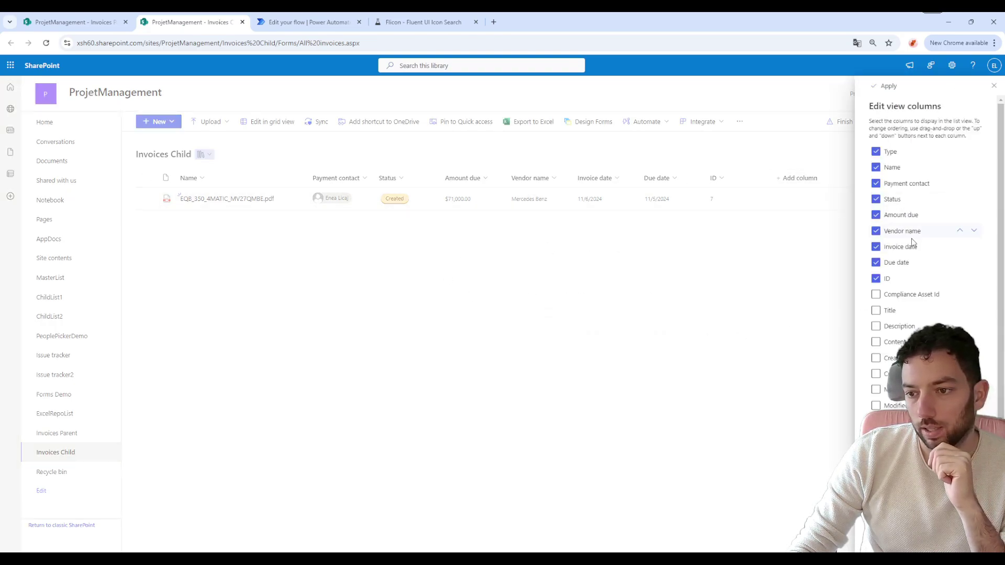
{"action": "scroll", "coordinate": [901, 338], "scroll_direction": "down", "scroll_amount": 1}
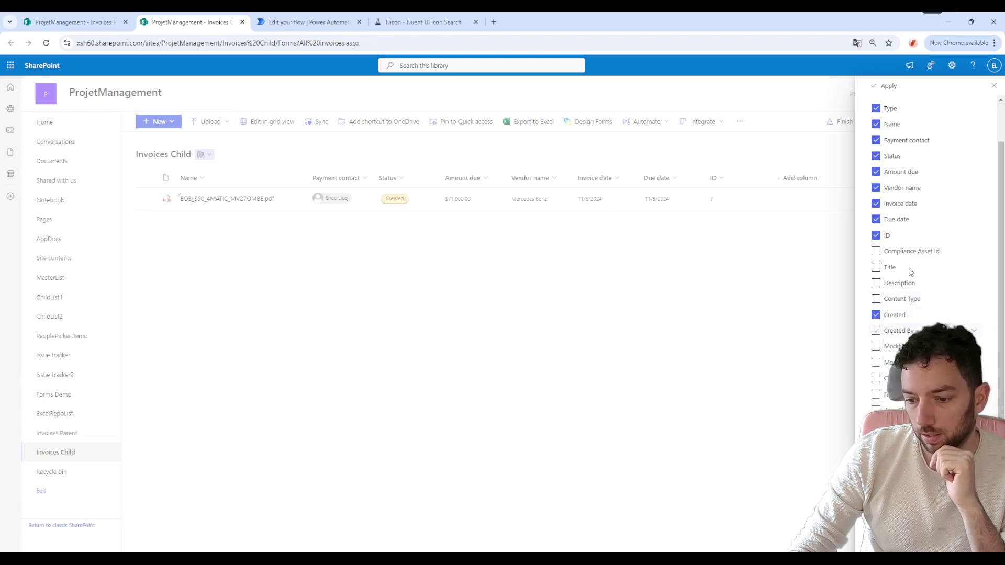
{"action": "left_click", "coordinate": [888, 86]}
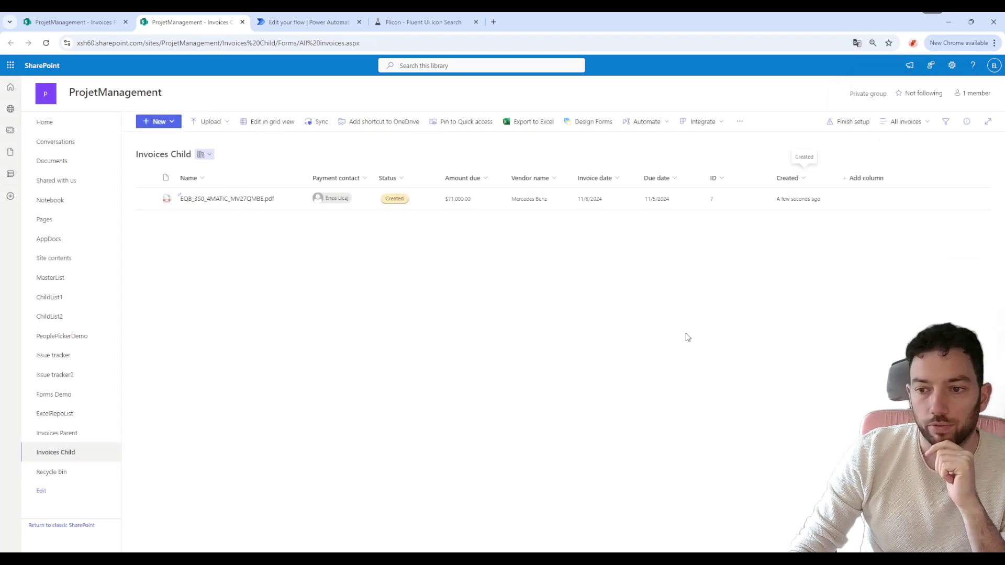